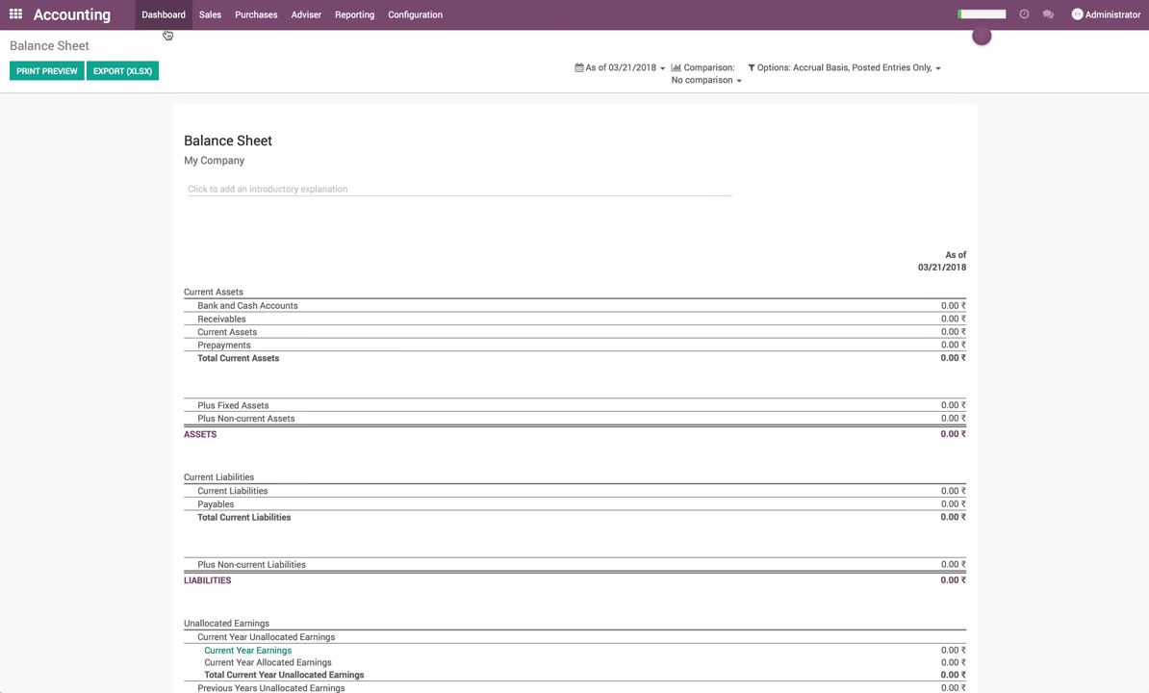
- In the accounting settings, set the default sales tax to GST 18%
{"action": "left_click", "coordinate": [398, 15]}
{"action": "left_click", "coordinate": [411, 52]}
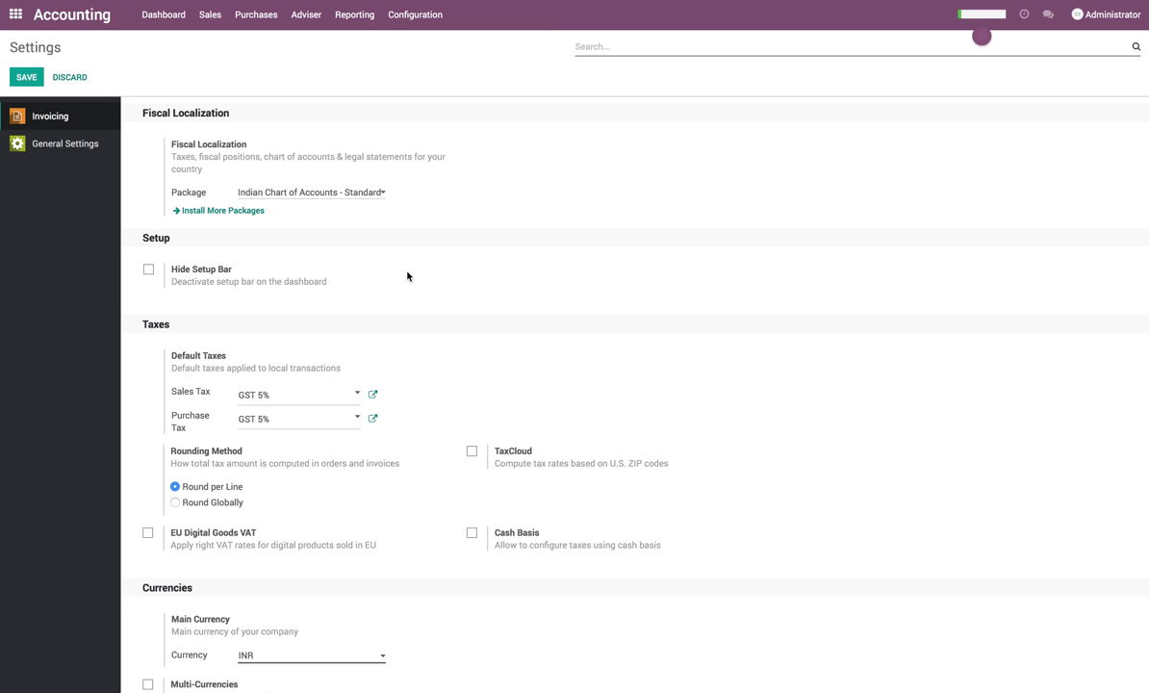
{"action": "left_click", "coordinate": [298, 395]}
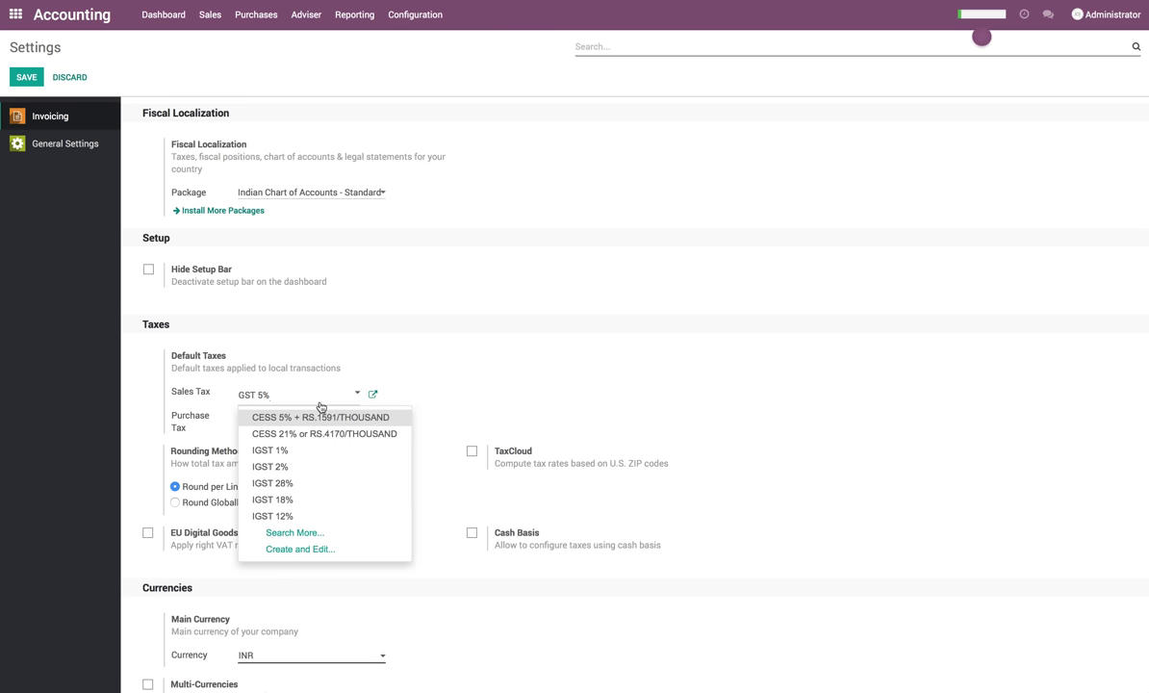
{"action": "key", "text": "BackSpace"}
{"action": "type", "text": "18"}
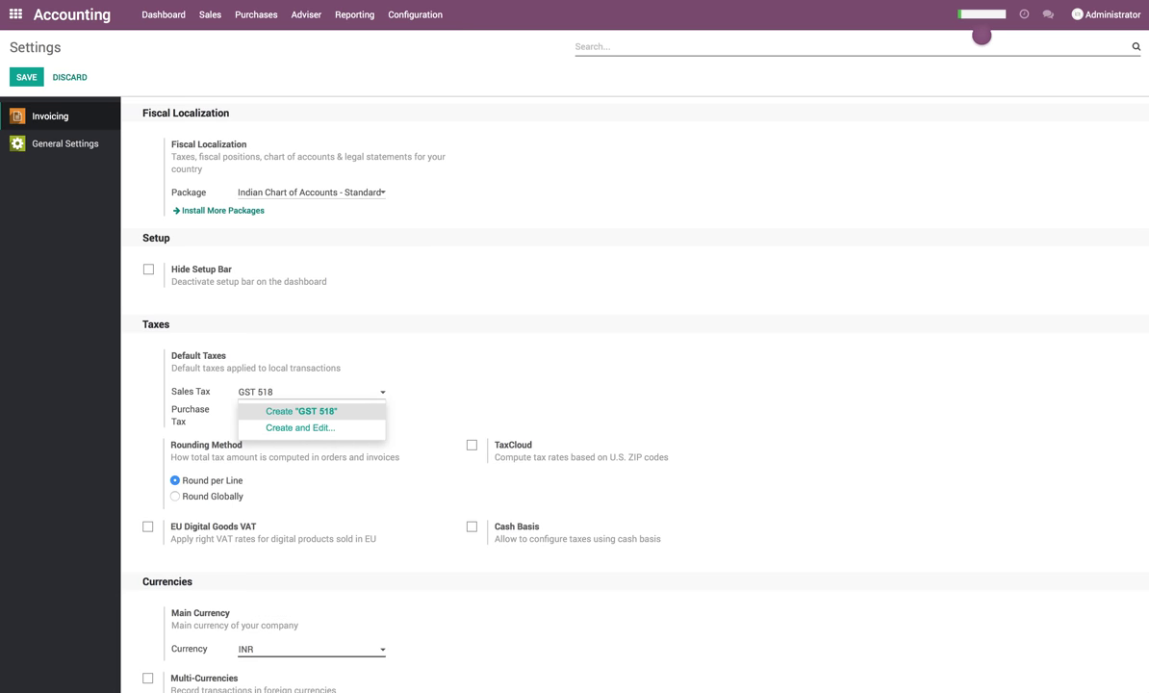
{"action": "type", "text": "18"}
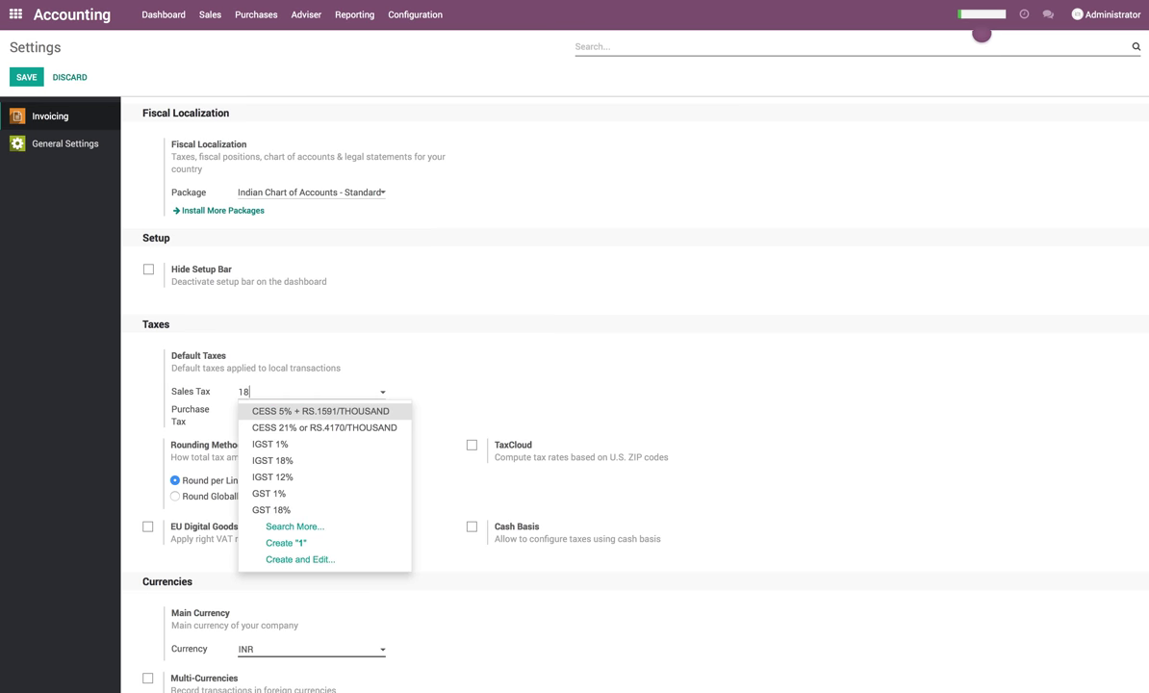
{"action": "key", "text": "Down"}
{"action": "key", "text": "Return"}
- Set the default purchase tax to GST 18% and save the settings
{"action": "key", "text": "Tab"}
{"action": "key", "text": "BackSpace"}
{"action": "type", "text": "18"}
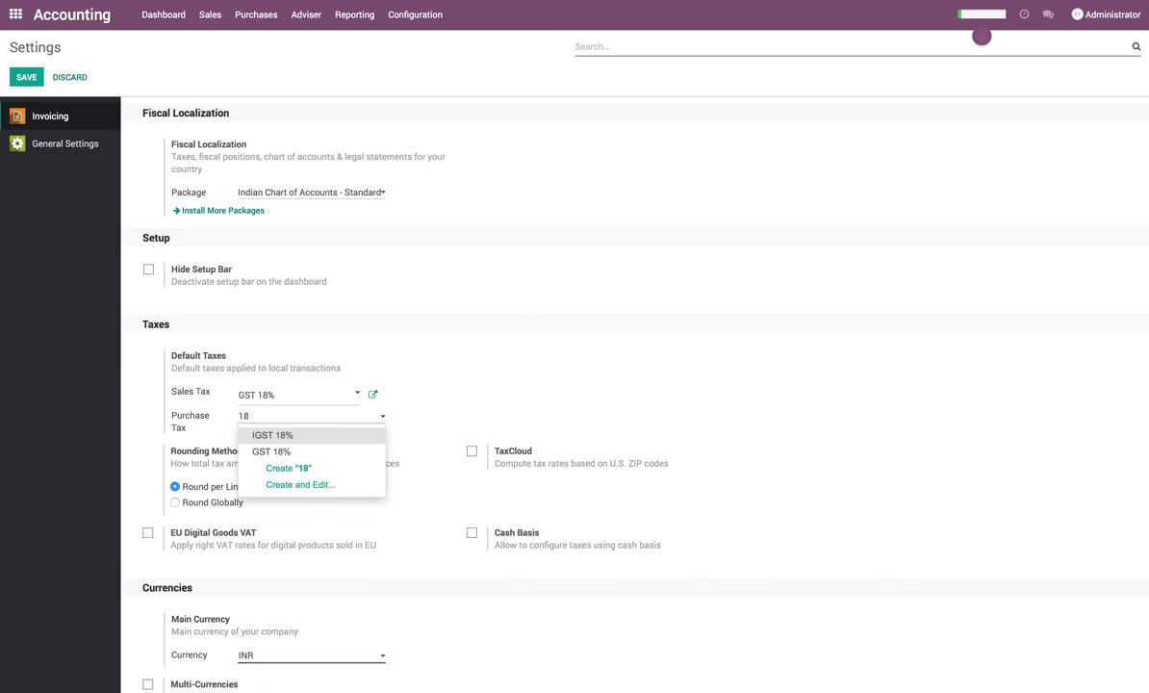
{"action": "key", "text": "Down"}
{"action": "key", "text": "Return"}
{"action": "left_click", "coordinate": [23, 85]}
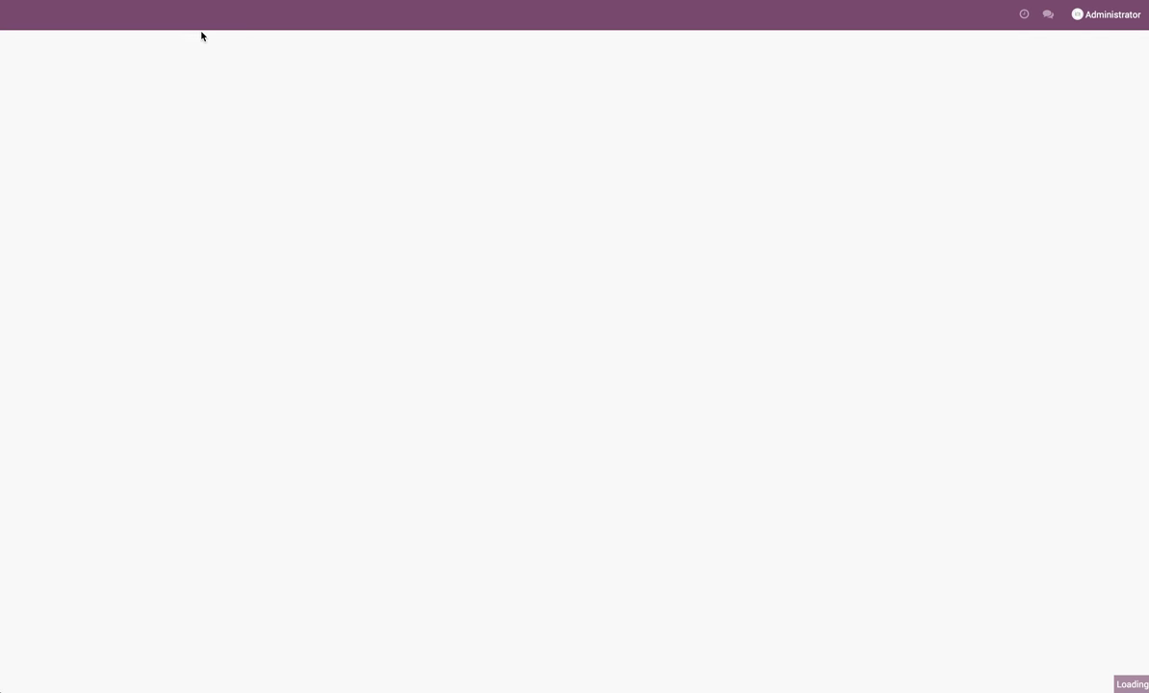
- Create a new tax invoice from the accounting dashboard and set its customer to a new contact named Customer
{"action": "left_click", "coordinate": [175, 29]}
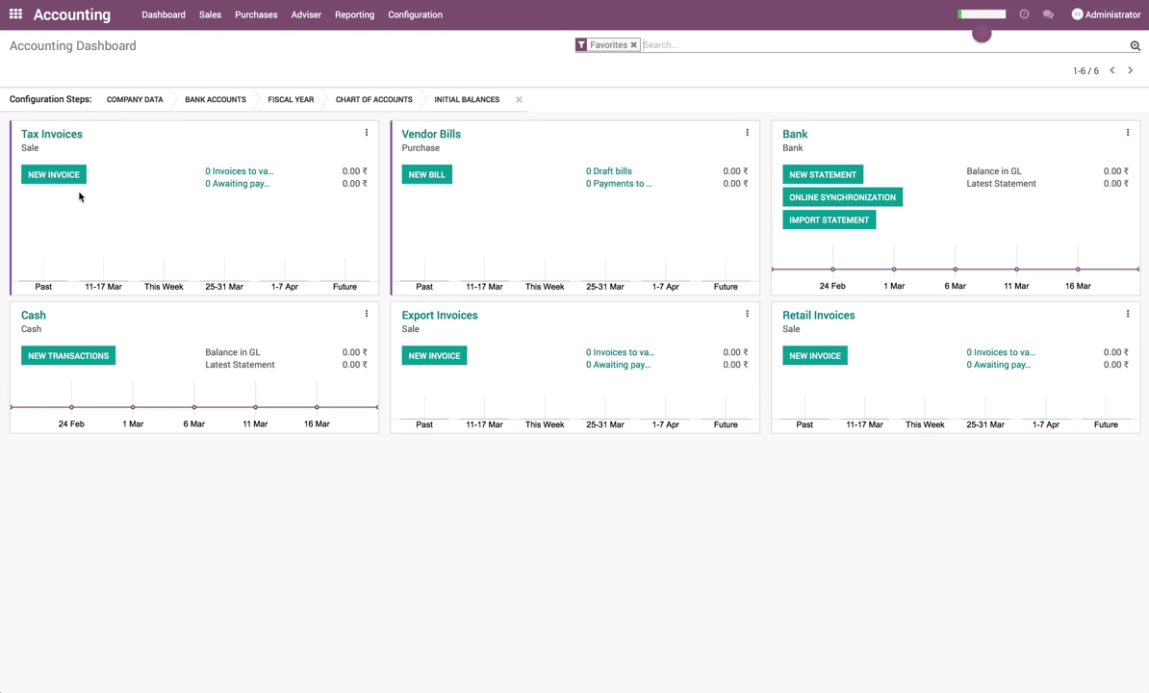
{"action": "left_click", "coordinate": [74, 182]}
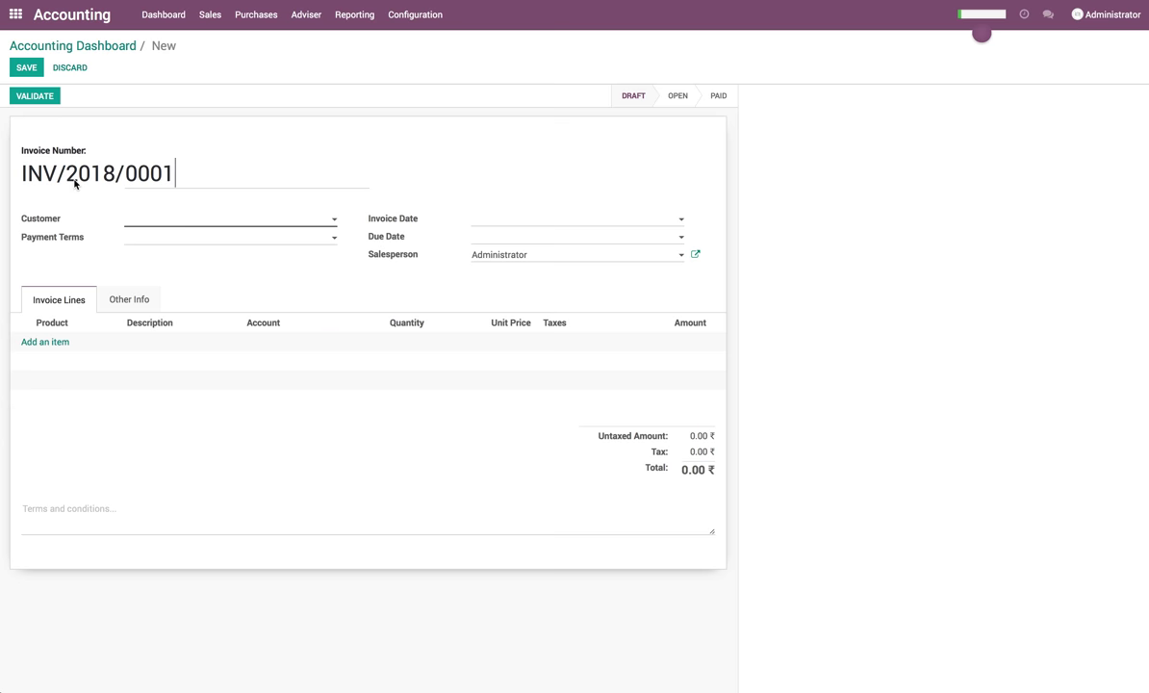
{"action": "left_click", "coordinate": [227, 225]}
{"action": "type", "text": "Customer"}
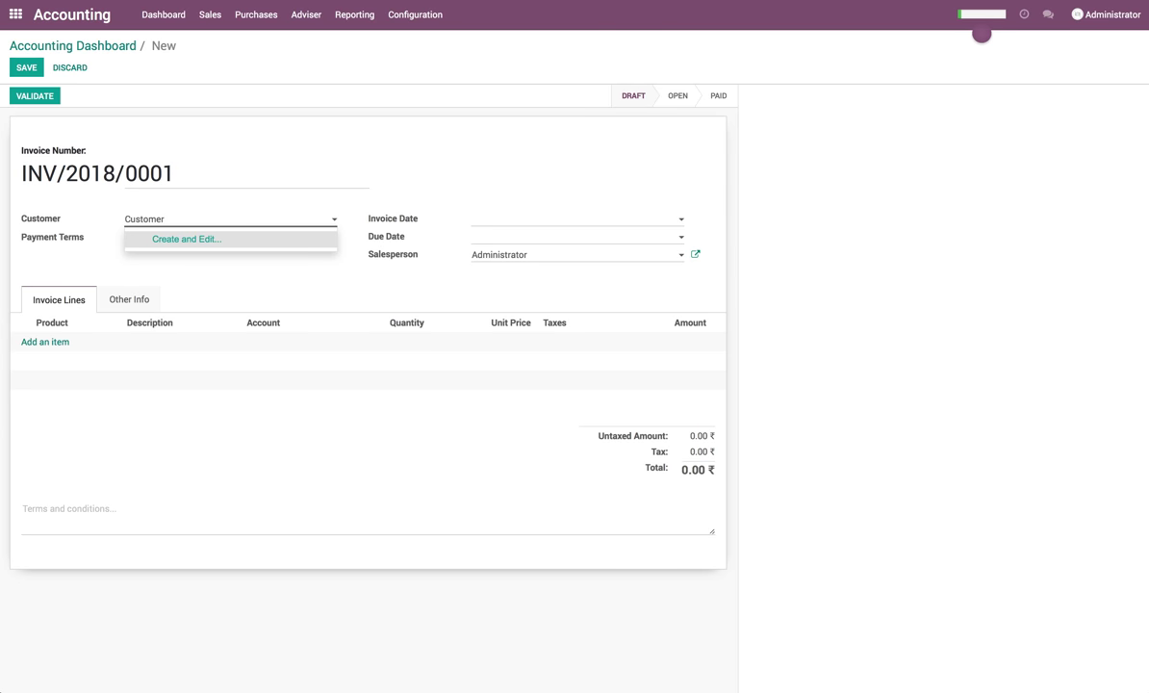
{"action": "left_click", "coordinate": [218, 244]}
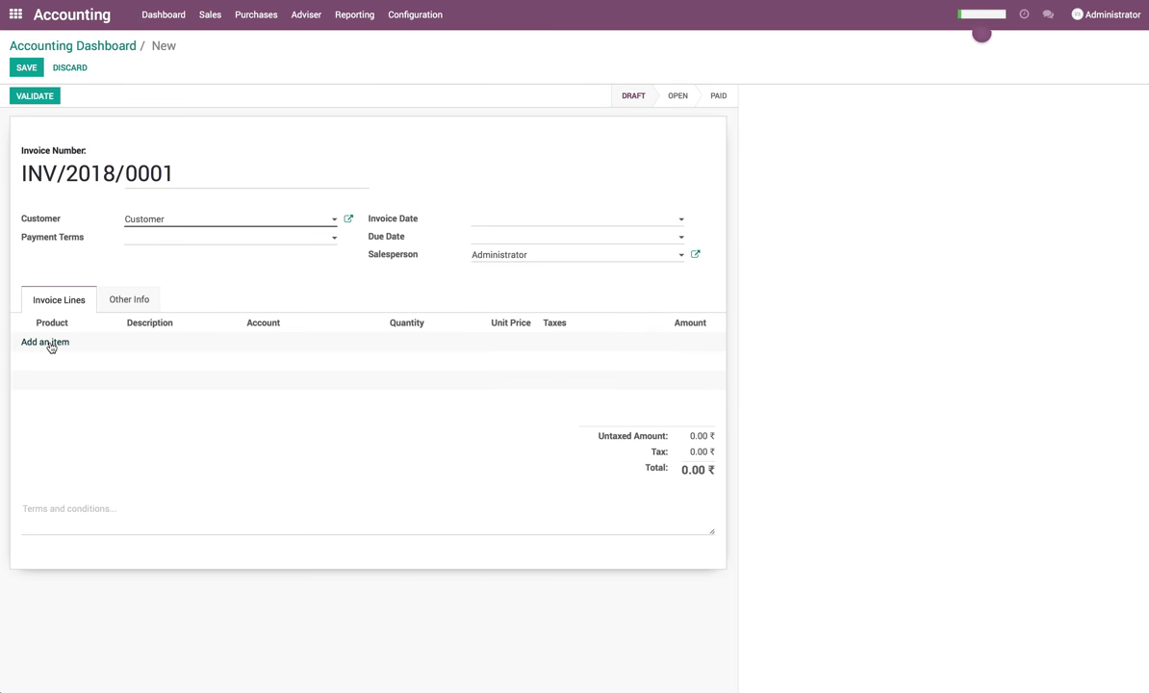
- Add an invoice line with a newly created product named Consulting Service
{"action": "left_click", "coordinate": [47, 342]}
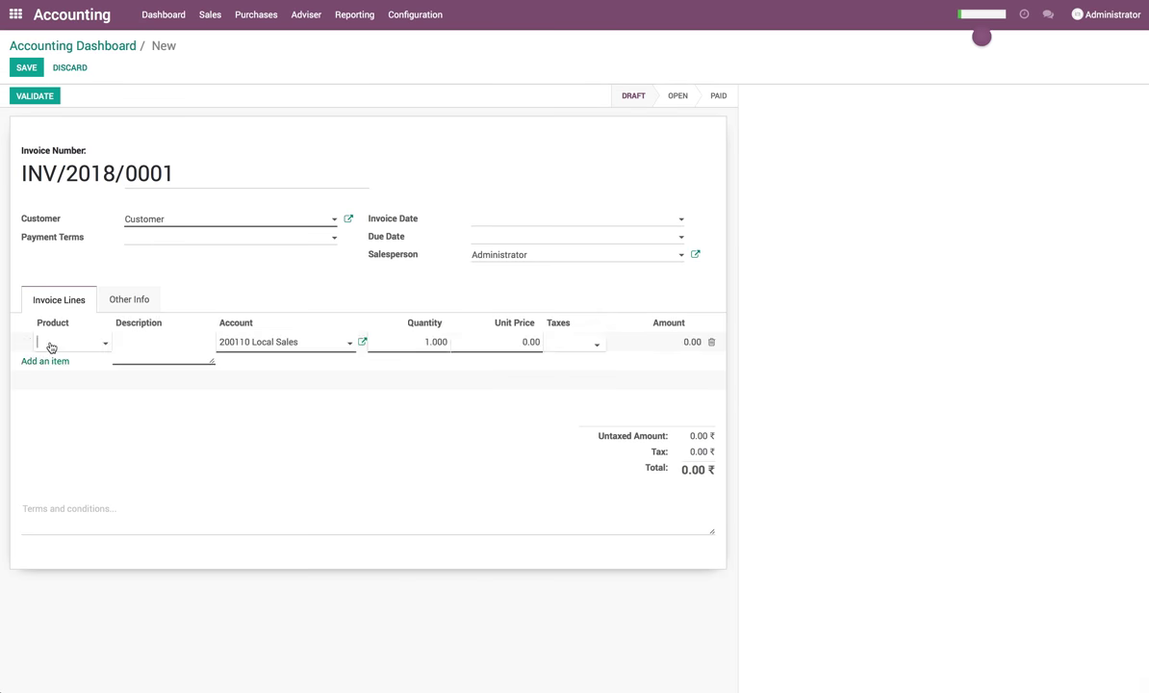
{"action": "type", "text": "Consult"}
{"action": "type", "text": "ing Service"}
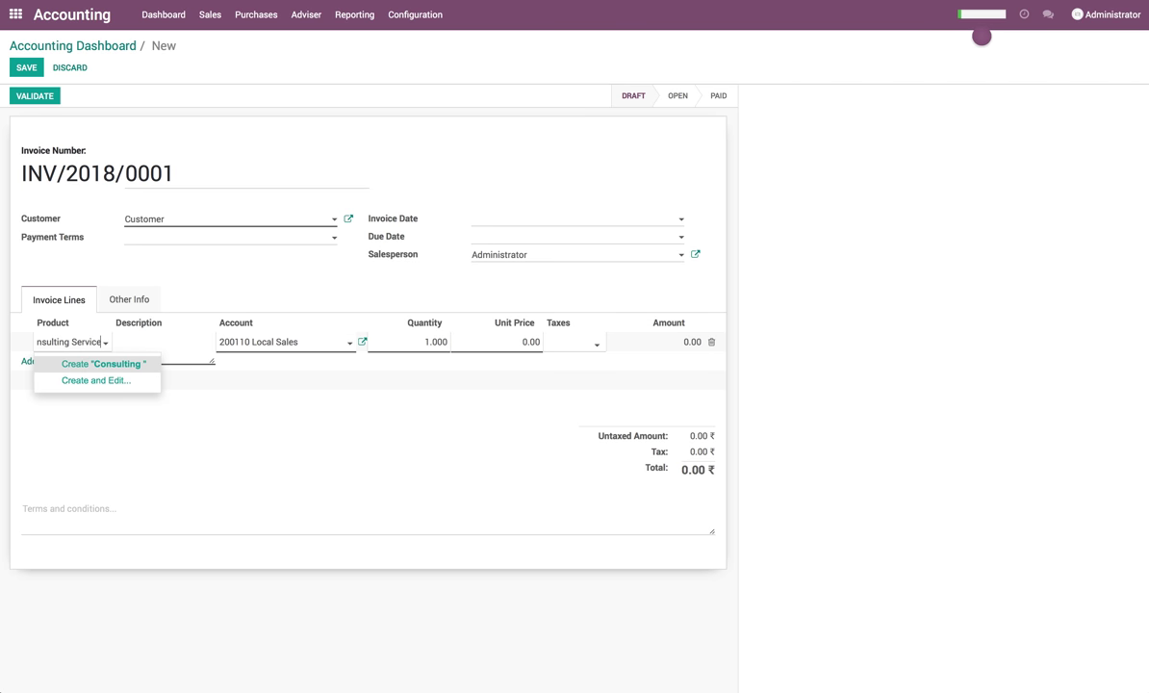
{"action": "key", "text": "Return"}
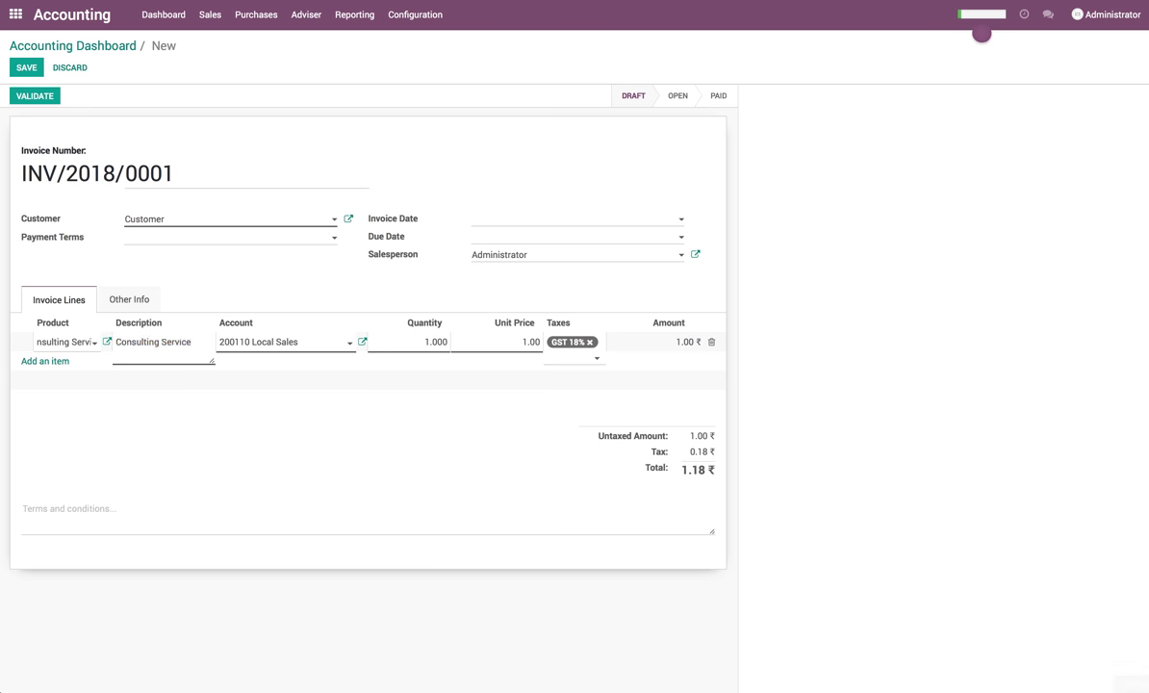
- Set the Consulting Service line's quantity to 10 and its unit price to 5000
{"action": "key", "text": "Tab"}
{"action": "key", "text": "Tab"}
{"action": "key", "text": "Tab"}
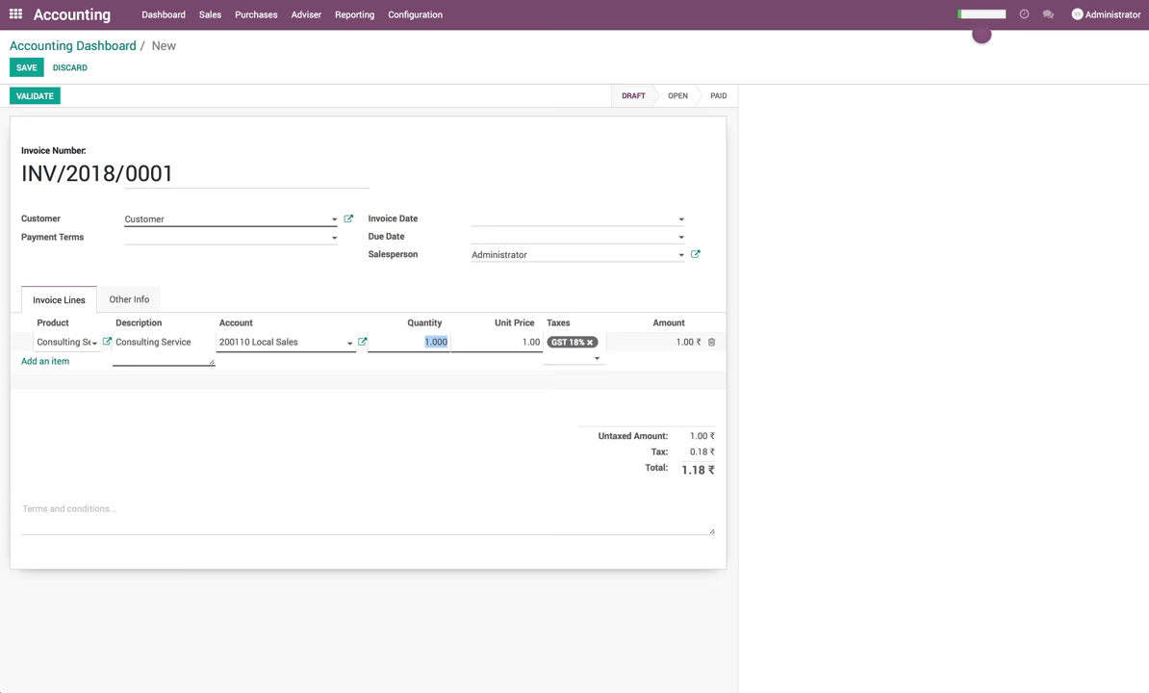
{"action": "type", "text": "10"}
{"action": "key", "text": "Tab"}
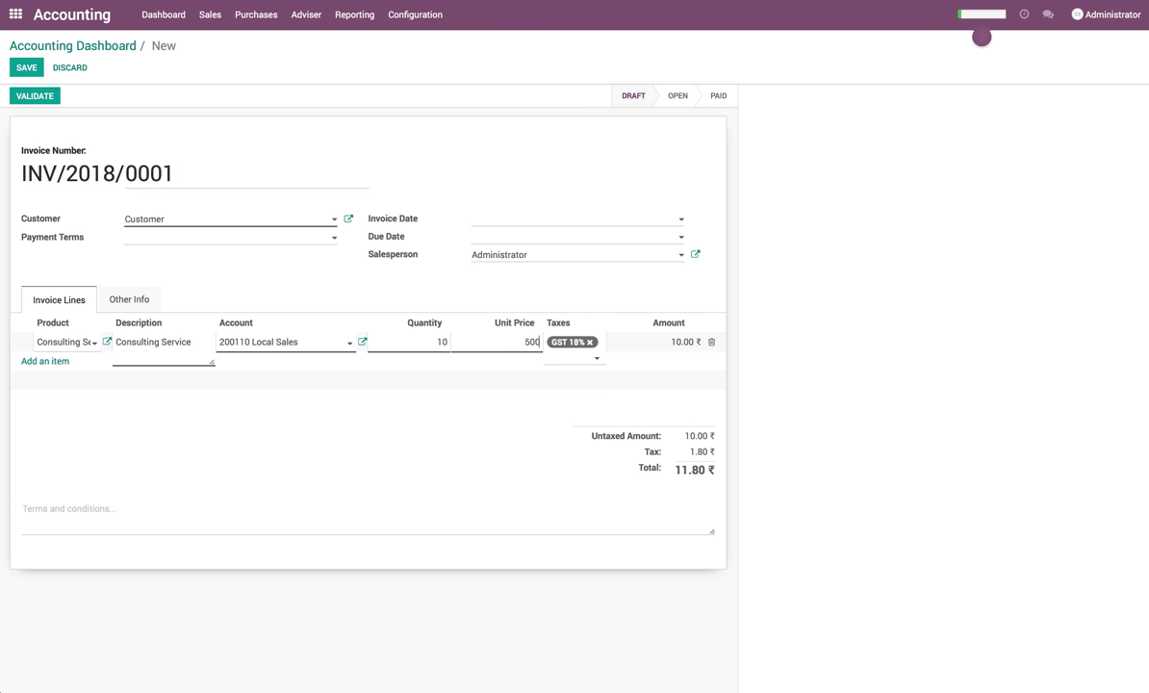
{"action": "left_click", "coordinate": [130, 458]}
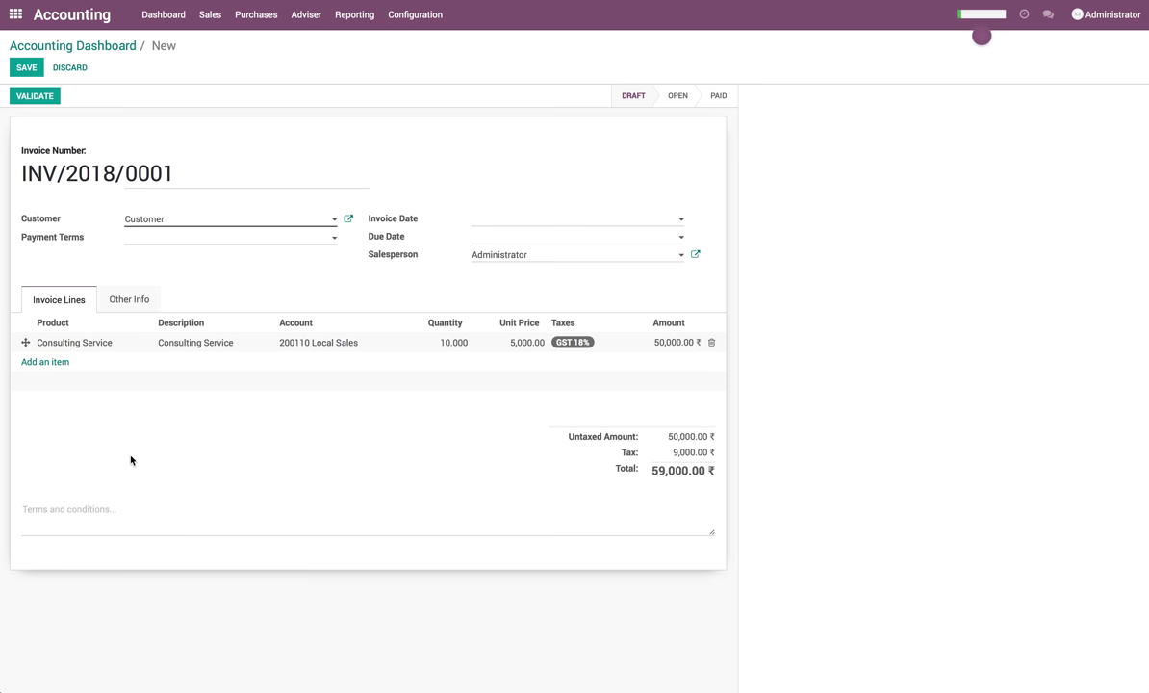
{"action": "triple_click", "coordinate": [693, 473]}
{"action": "left_click", "coordinate": [667, 482]}
{"action": "left_click_drag", "start_coordinate": [653, 471], "coordinate": [707, 475]}
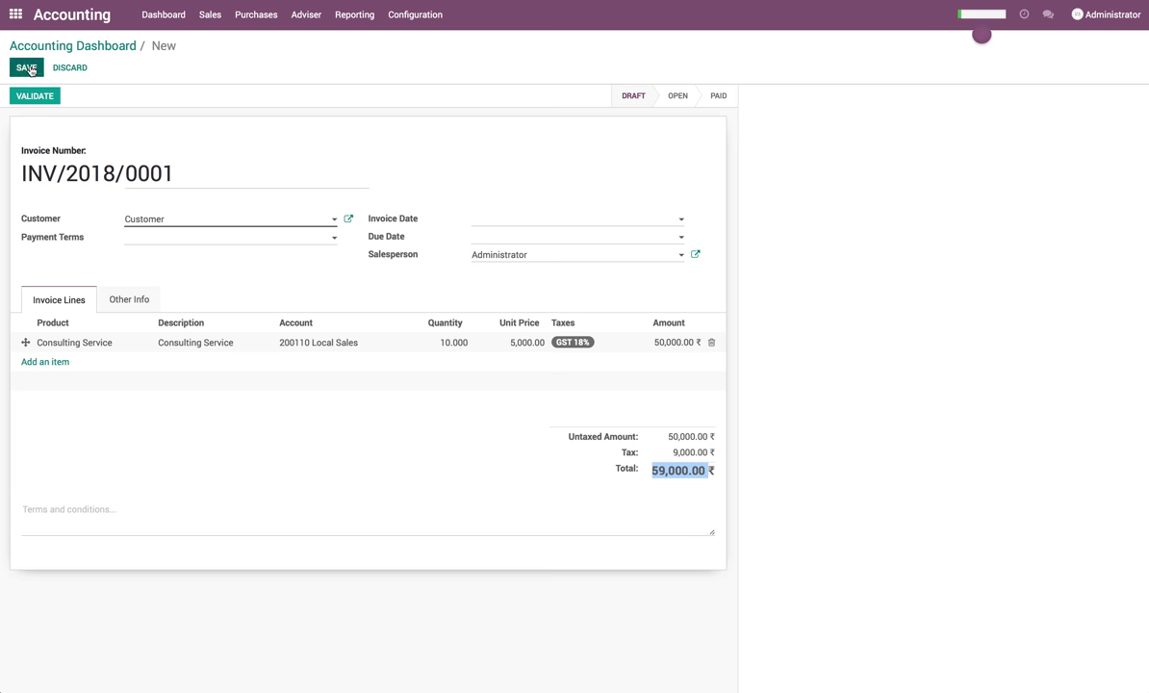
- Enter "consulting service" as the invoice's terms and conditions, and save and validate the invoice
{"action": "left_click", "coordinate": [125, 503]}
{"action": "type", "text": "consulting service"}
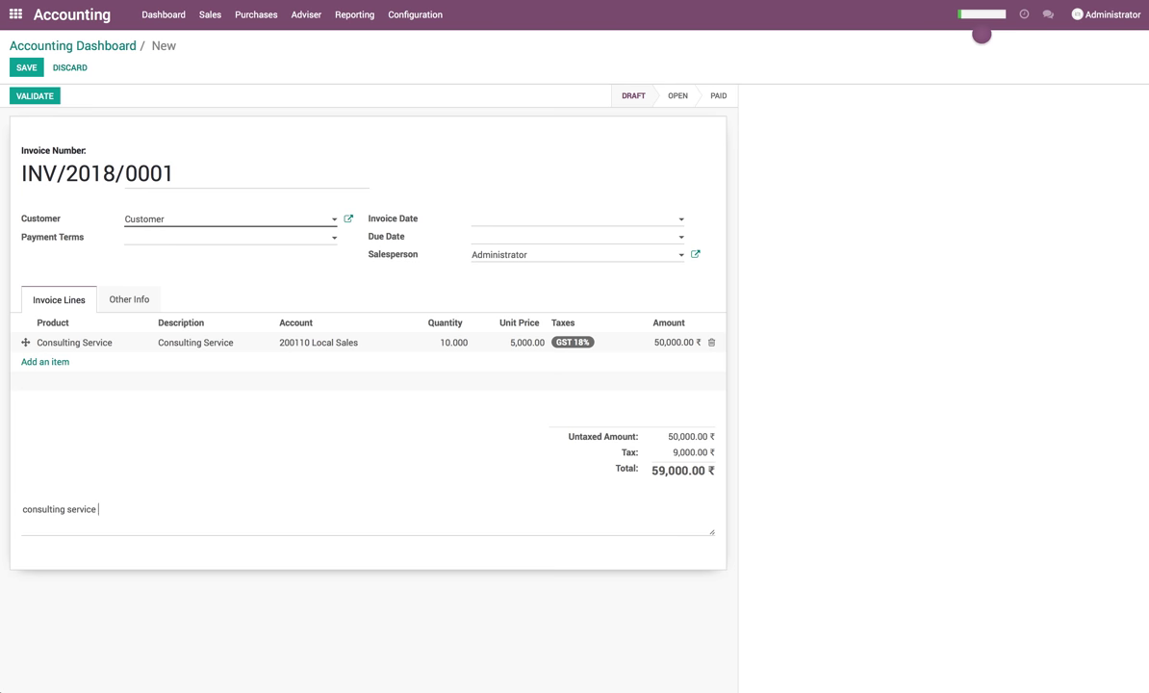
{"action": "left_click", "coordinate": [26, 67]}
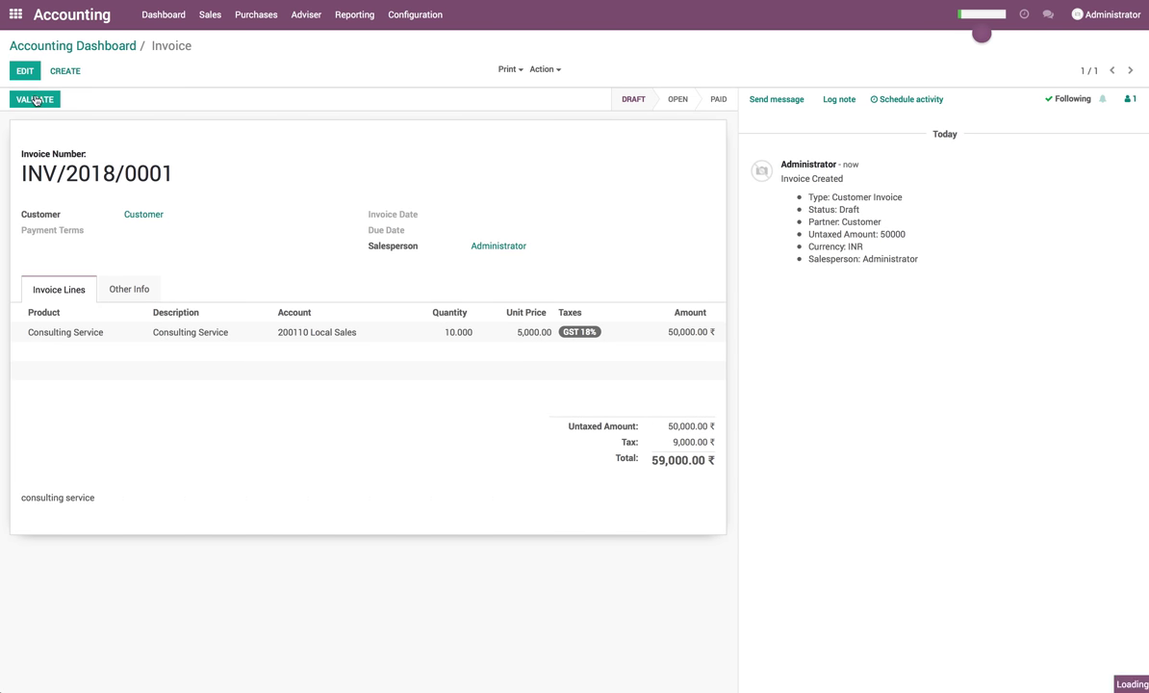
{"action": "left_click", "coordinate": [35, 100]}
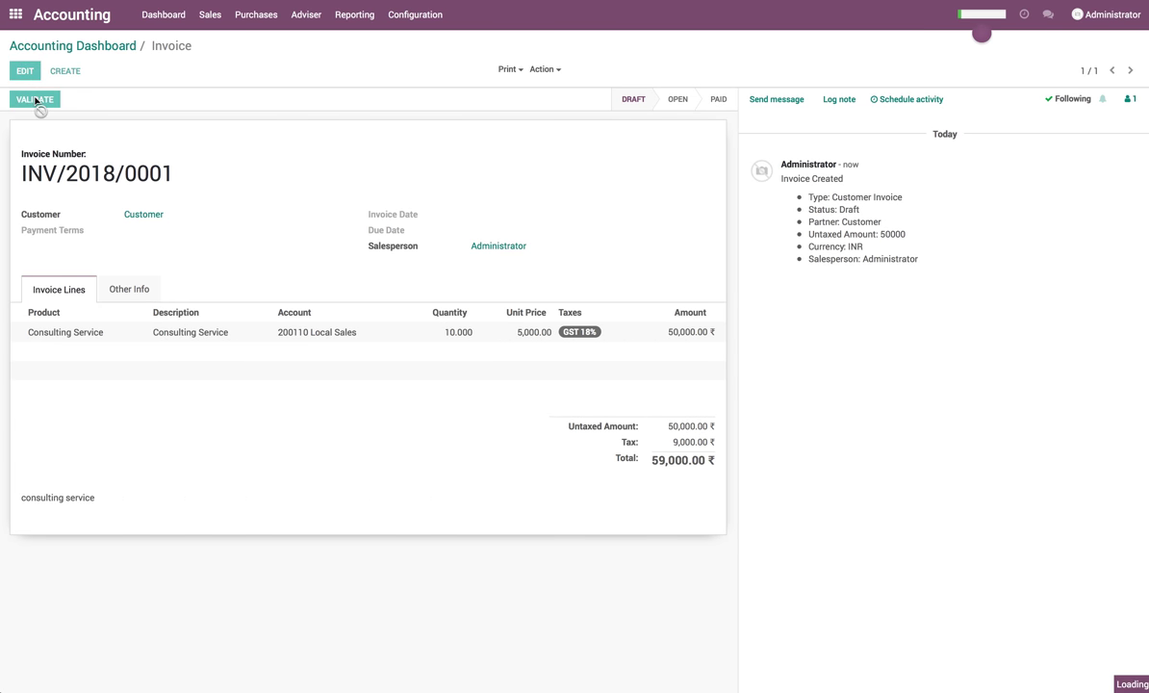
- Open the balance sheet, expand Receivables, and examine the debtors, the SGST and CGST payable, and the current year earnings
{"action": "left_click", "coordinate": [354, 14]}
{"action": "left_click", "coordinate": [381, 107]}
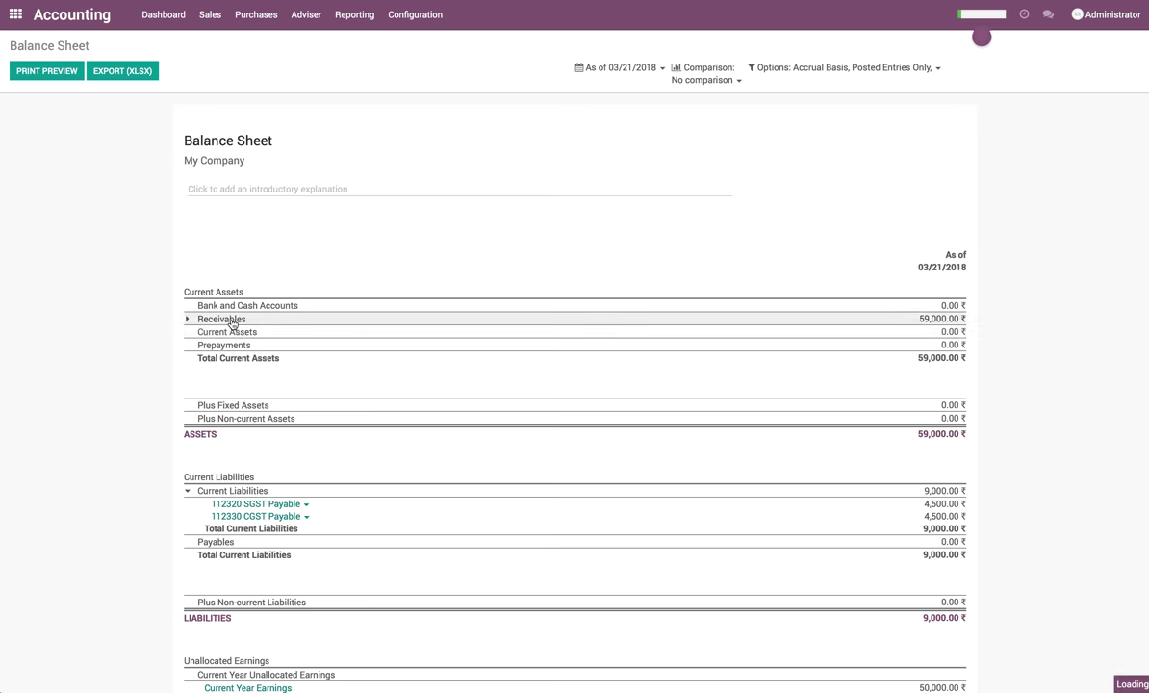
{"action": "left_click", "coordinate": [213, 319]}
{"action": "left_click_drag", "start_coordinate": [921, 333], "coordinate": [961, 332]}
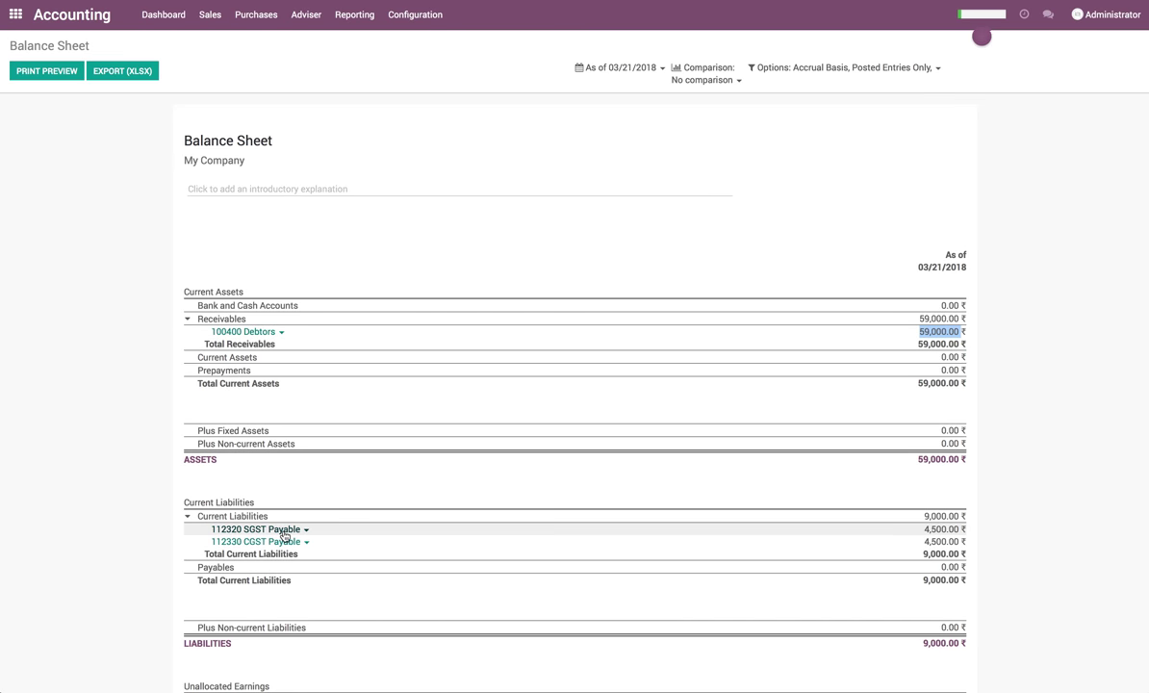
{"action": "left_click_drag", "start_coordinate": [923, 522], "coordinate": [966, 566]}
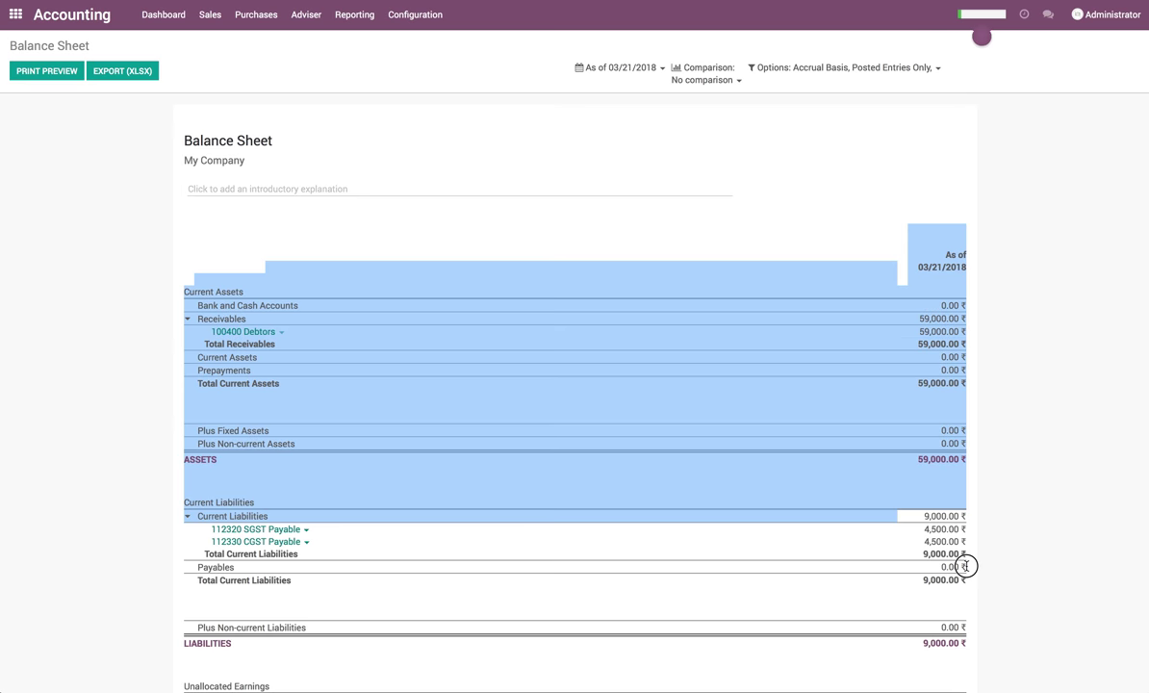
{"action": "left_click", "coordinate": [834, 586]}
{"action": "scroll", "coordinate": [834, 585], "scroll_direction": "down", "scroll_amount": 2}
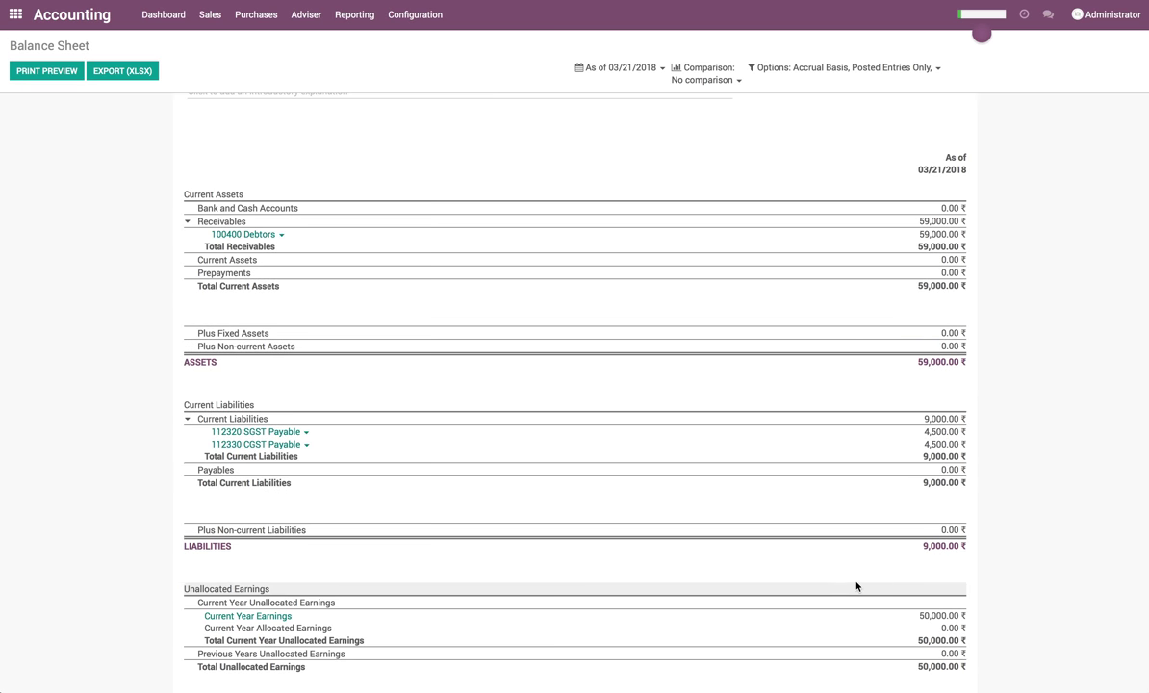
{"action": "scroll", "coordinate": [994, 569], "scroll_direction": "down", "scroll_amount": 2}
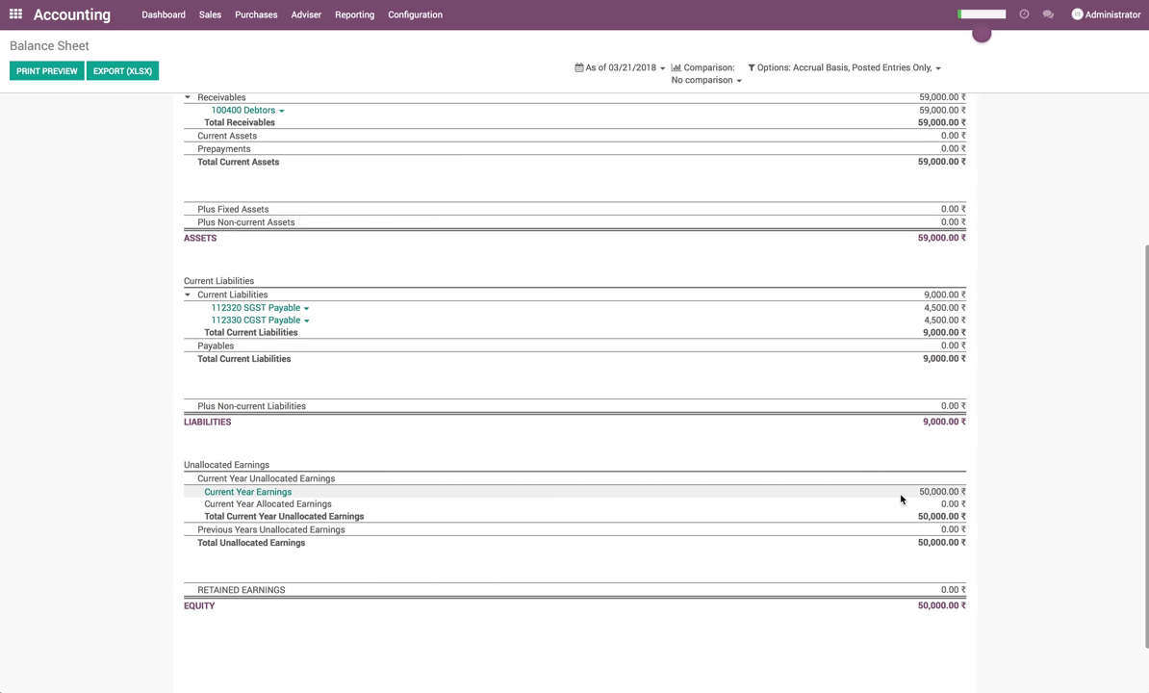
{"action": "scroll", "coordinate": [903, 498], "scroll_direction": "up", "scroll_amount": 3}
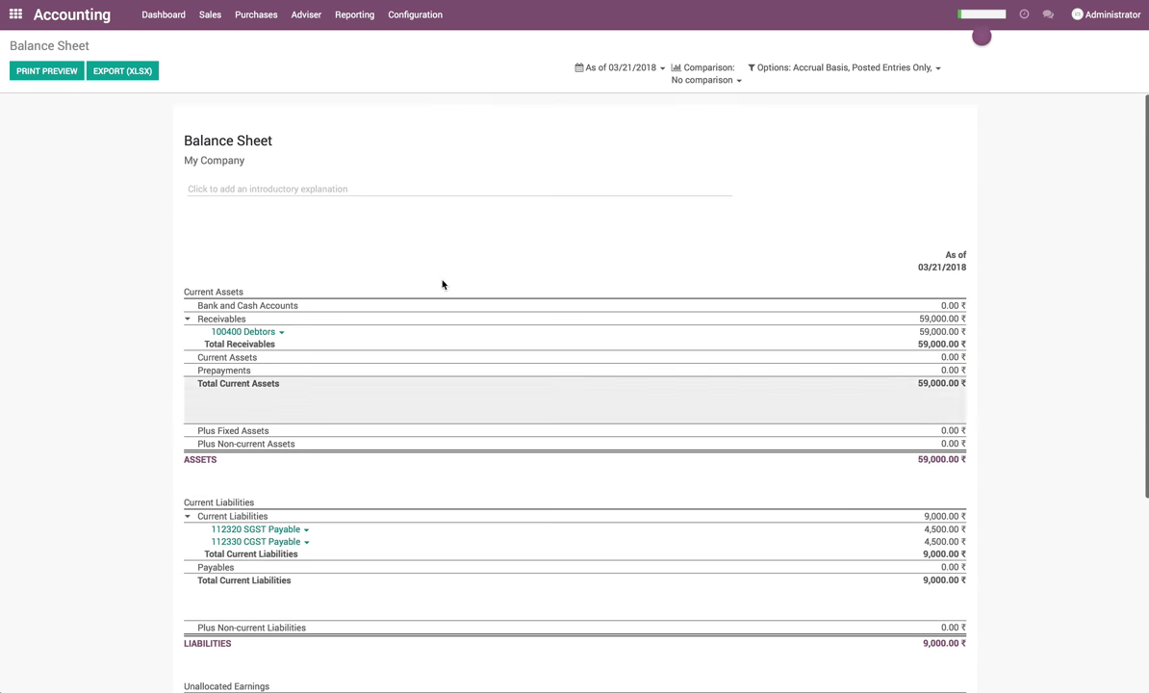
- Start a new received customer payment and choose Customer as its partner
{"action": "left_click", "coordinate": [210, 16]}
{"action": "left_click", "coordinate": [216, 89]}
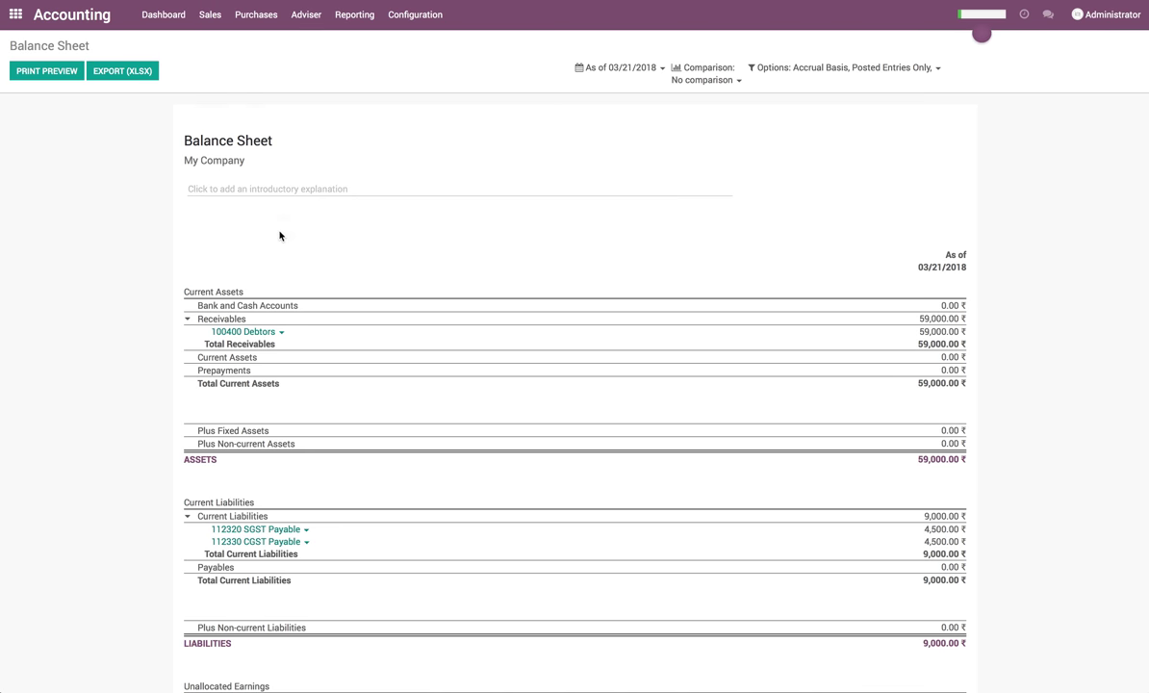
{"action": "left_click", "coordinate": [29, 72]}
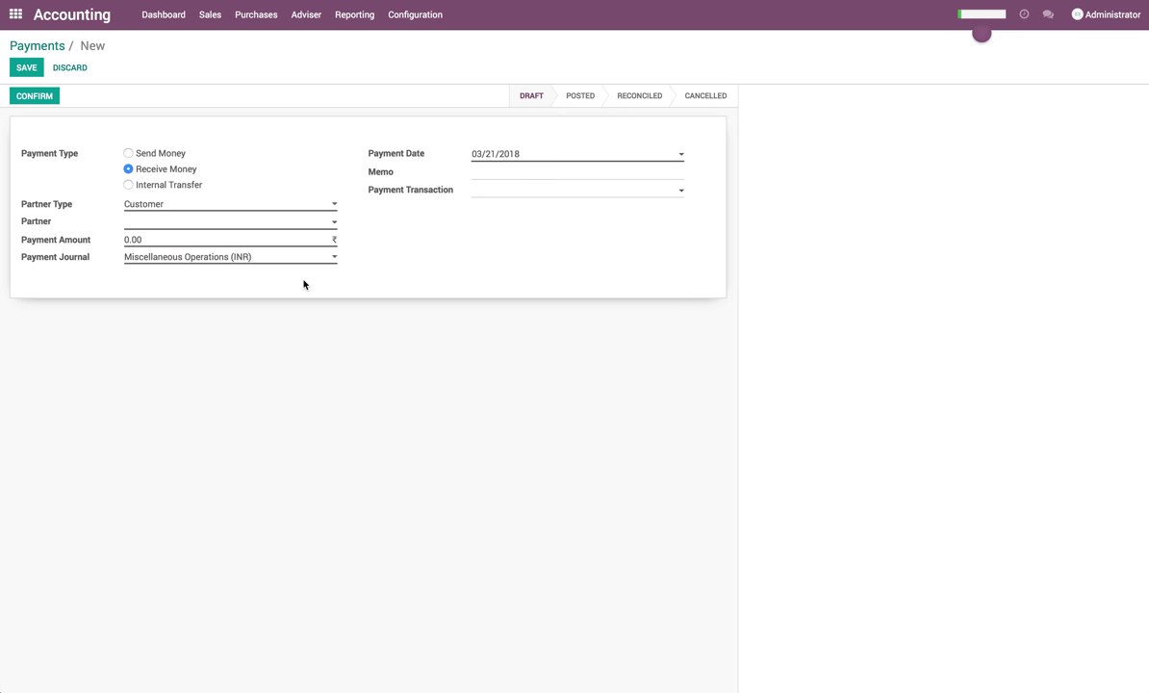
{"action": "left_click", "coordinate": [248, 221]}
{"action": "left_click", "coordinate": [236, 243]}
{"action": "left_click", "coordinate": [240, 239]}
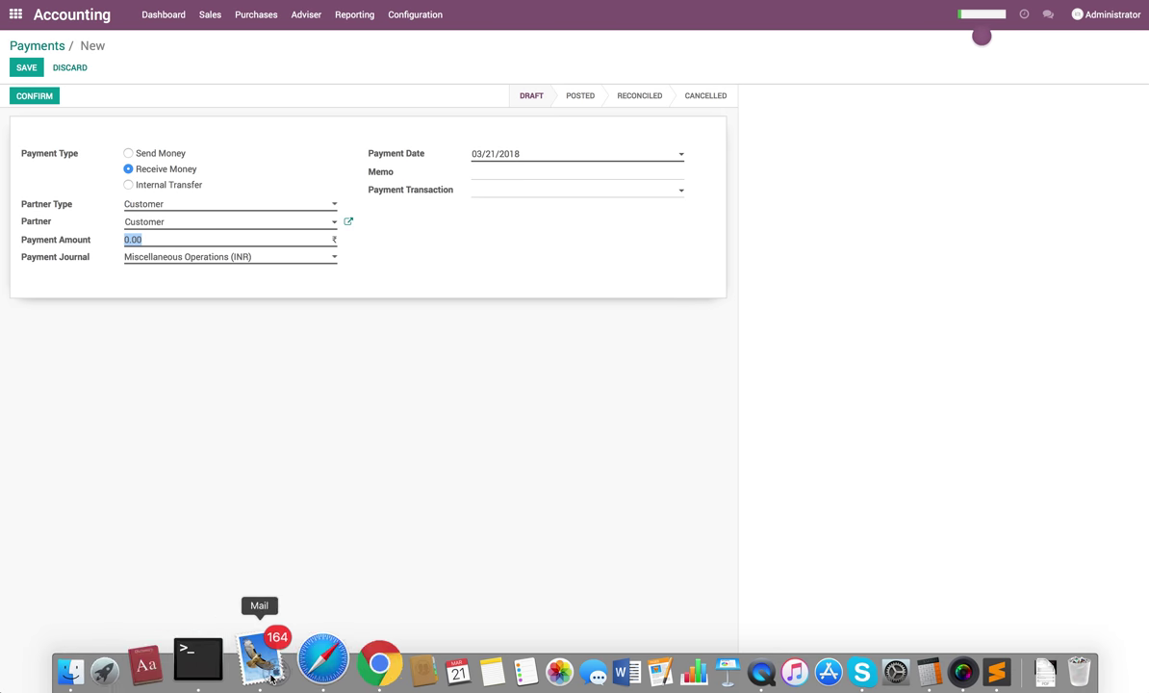
- Switch to the Calculator and enter the invoice total of 59000
{"action": "left_click", "coordinate": [166, 664]}
{"action": "left_click", "coordinate": [162, 664]}
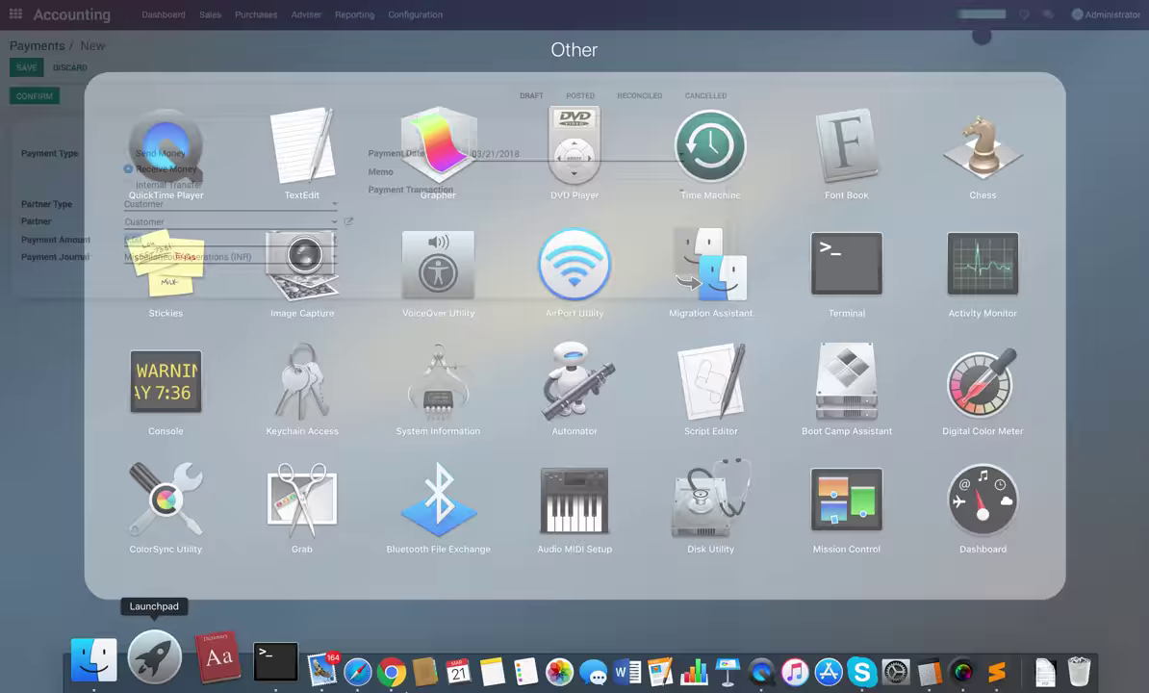
{"action": "left_click", "coordinate": [847, 674]}
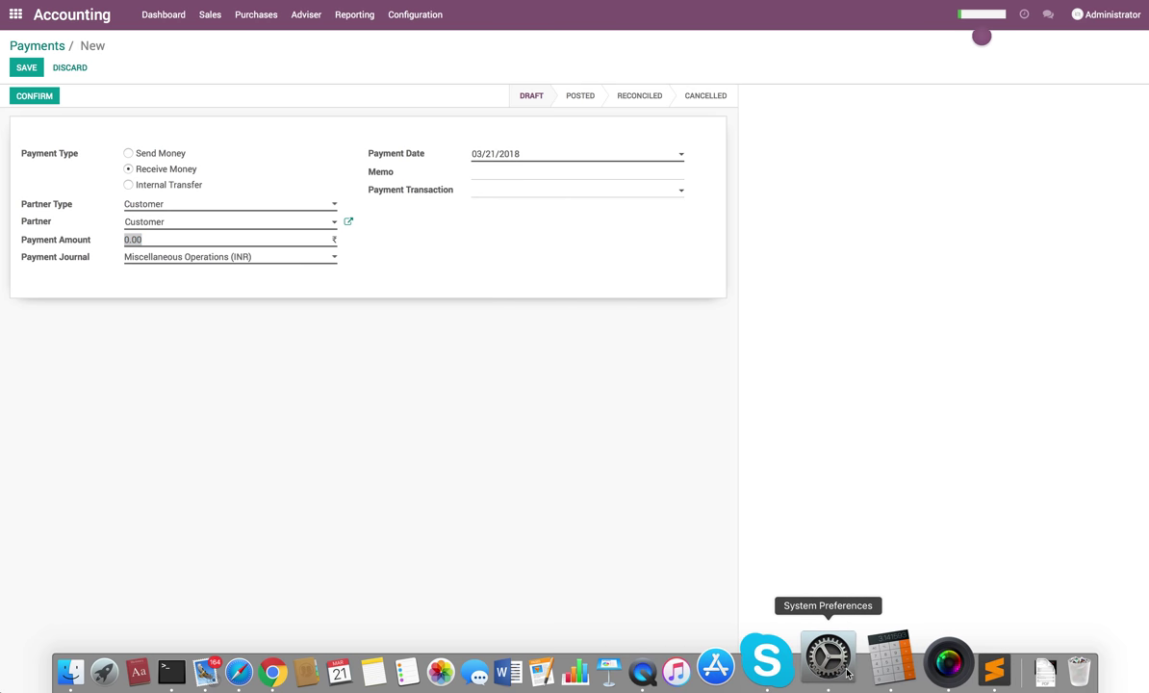
{"action": "left_click", "coordinate": [871, 664]}
{"action": "key", "text": "Escape"}
{"action": "type", "text": "59000"}
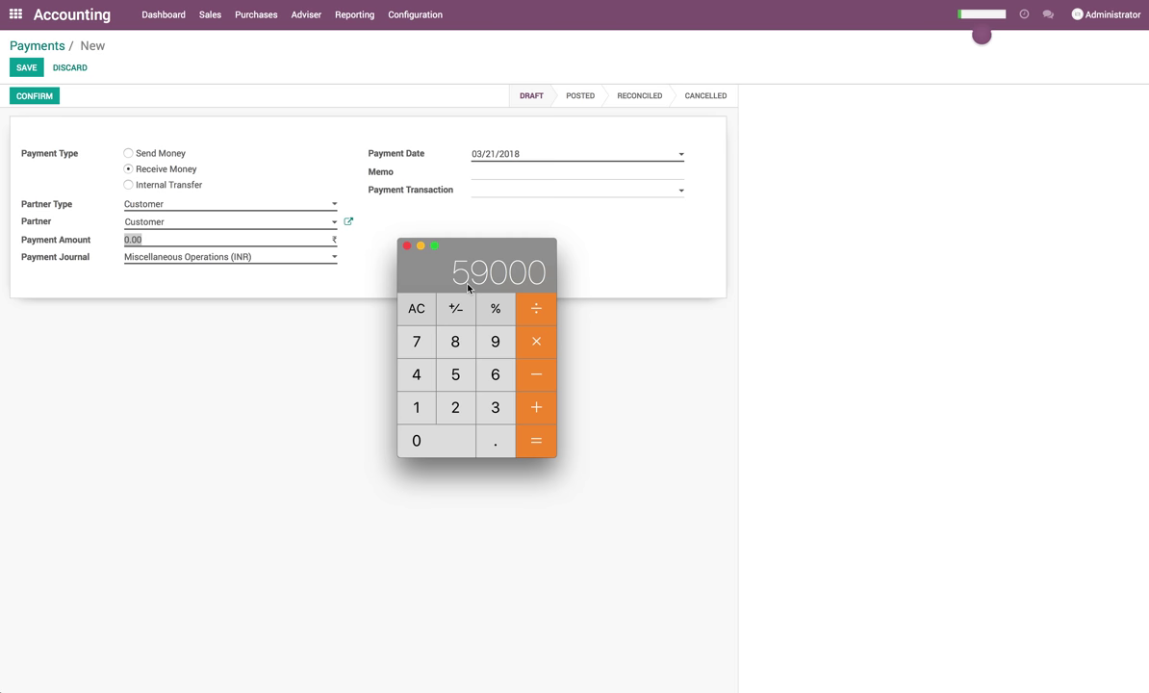
- Set the payment amount to 54000
{"action": "type", "text": "5000"}
{"action": "key", "text": "BackSpace"}
{"action": "key", "text": "BackSpace"}
{"action": "key", "text": "BackSpace"}
{"action": "type", "text": "4000"}
{"action": "left_click", "coordinate": [289, 244]}
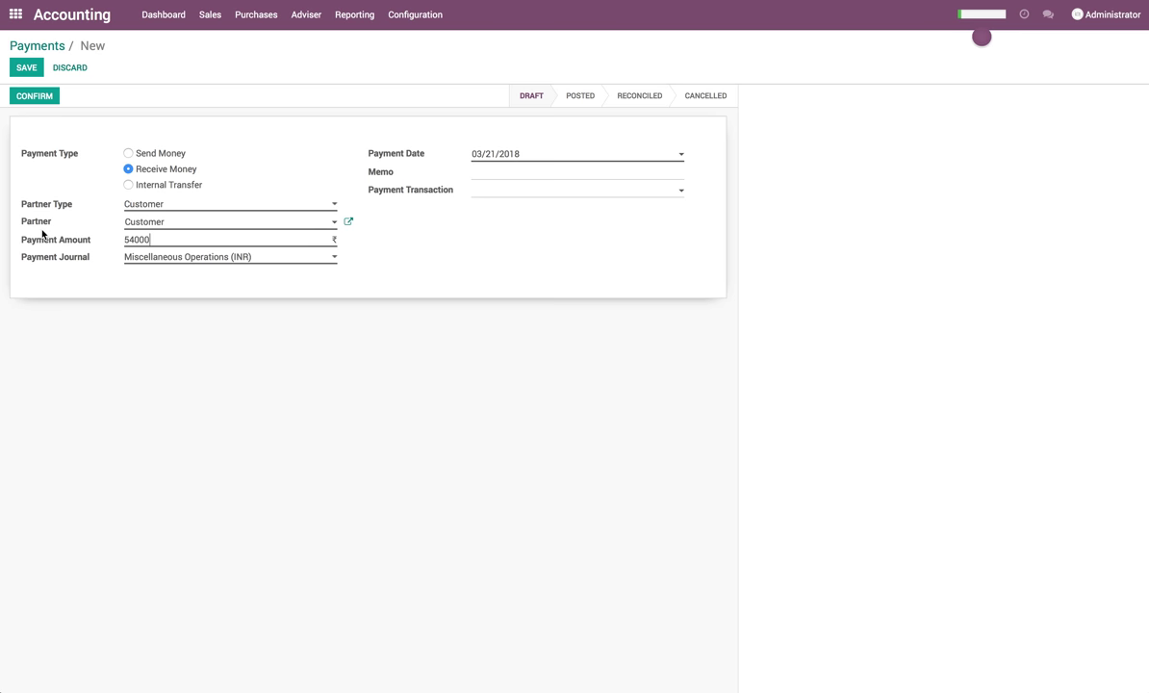
- Set the payment journal to Bank (INR) and the memo to 829182, and save and confirm the payment
{"action": "key", "text": "super+Tab"}
{"action": "left_click", "coordinate": [550, 224]}
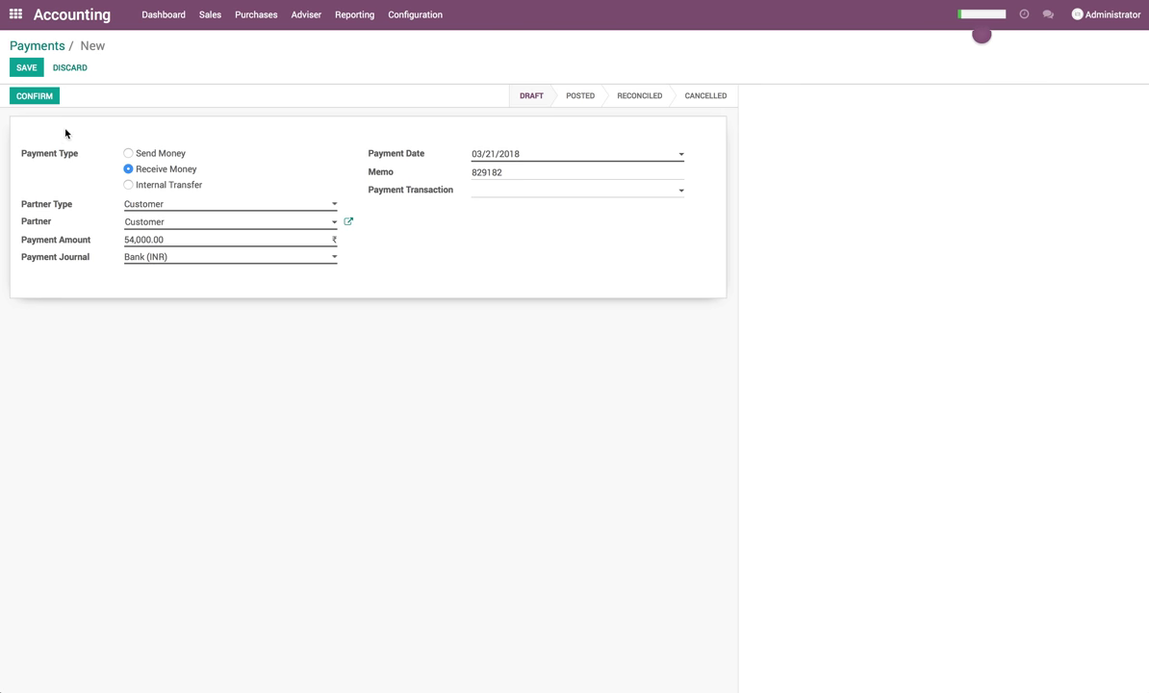
{"action": "left_click", "coordinate": [29, 67]}
{"action": "left_click", "coordinate": [34, 99]}
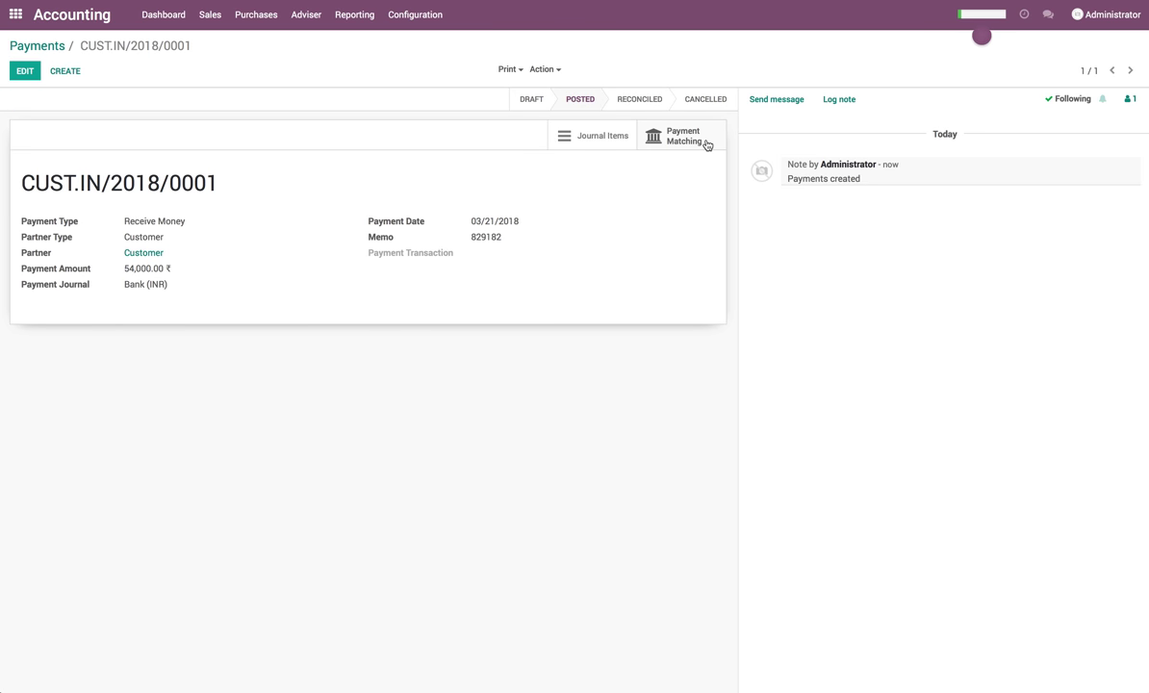
- Match the customer payment with invoice INV/2018/0001 and assign the open balance to account 100580 TDS Receivable
{"action": "left_click", "coordinate": [704, 142]}
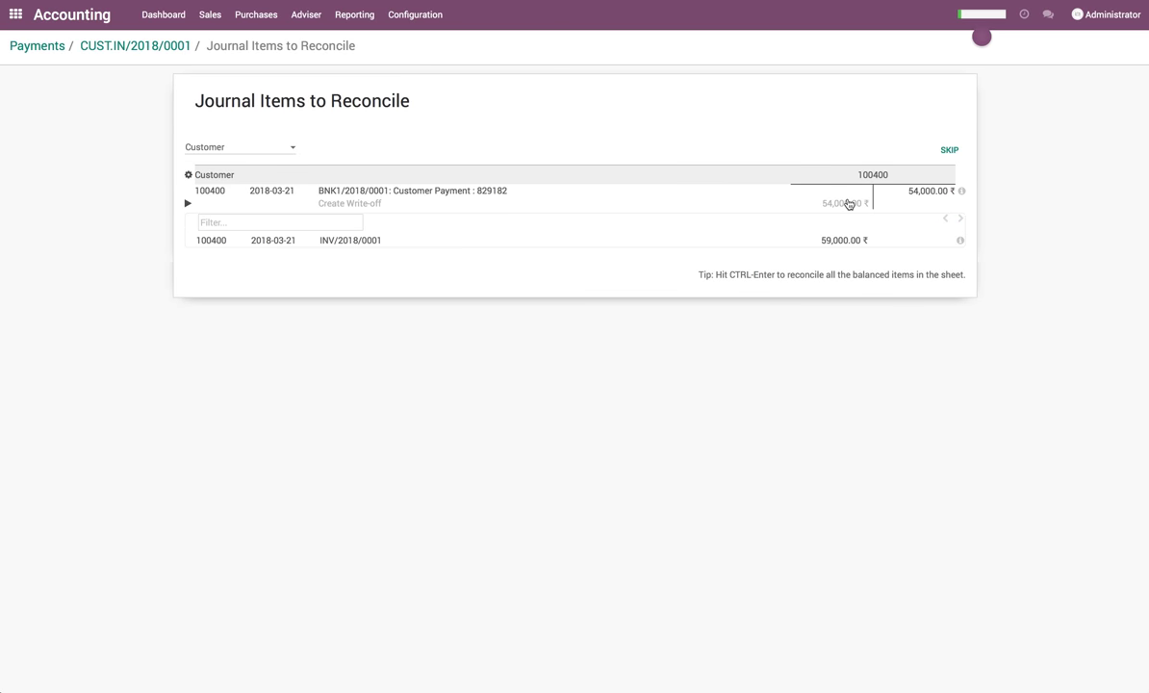
{"action": "left_click", "coordinate": [839, 241]}
{"action": "left_click", "coordinate": [356, 299]}
{"action": "type", "text": "TDS"}
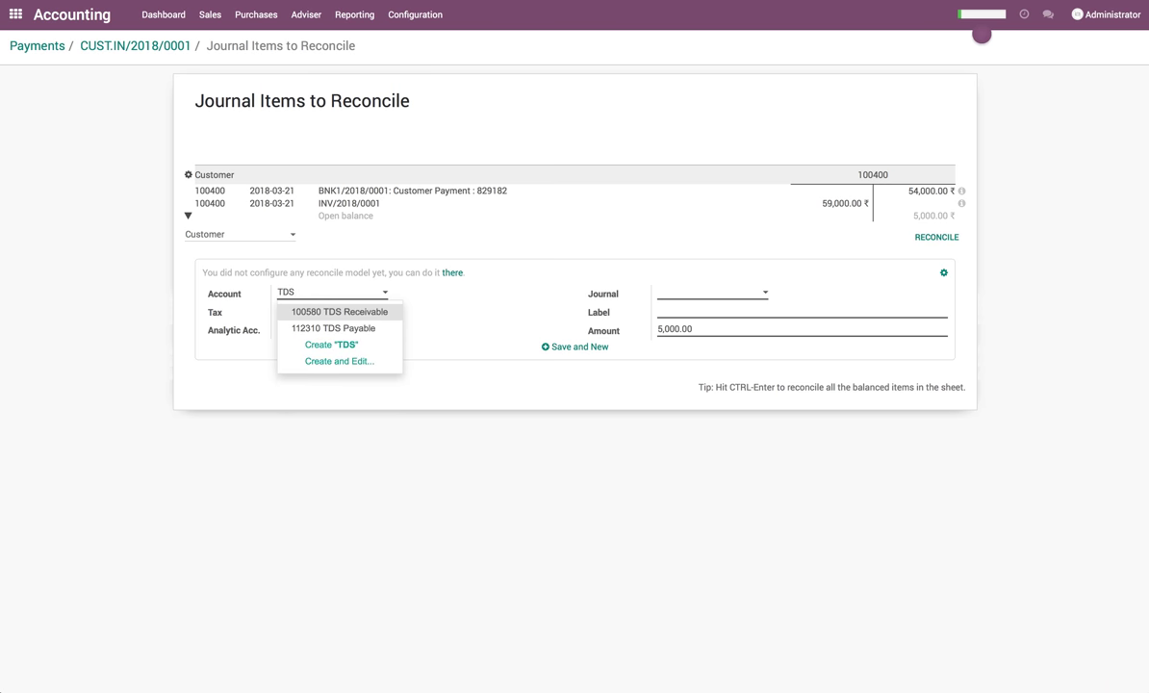
{"action": "key", "text": "Return"}
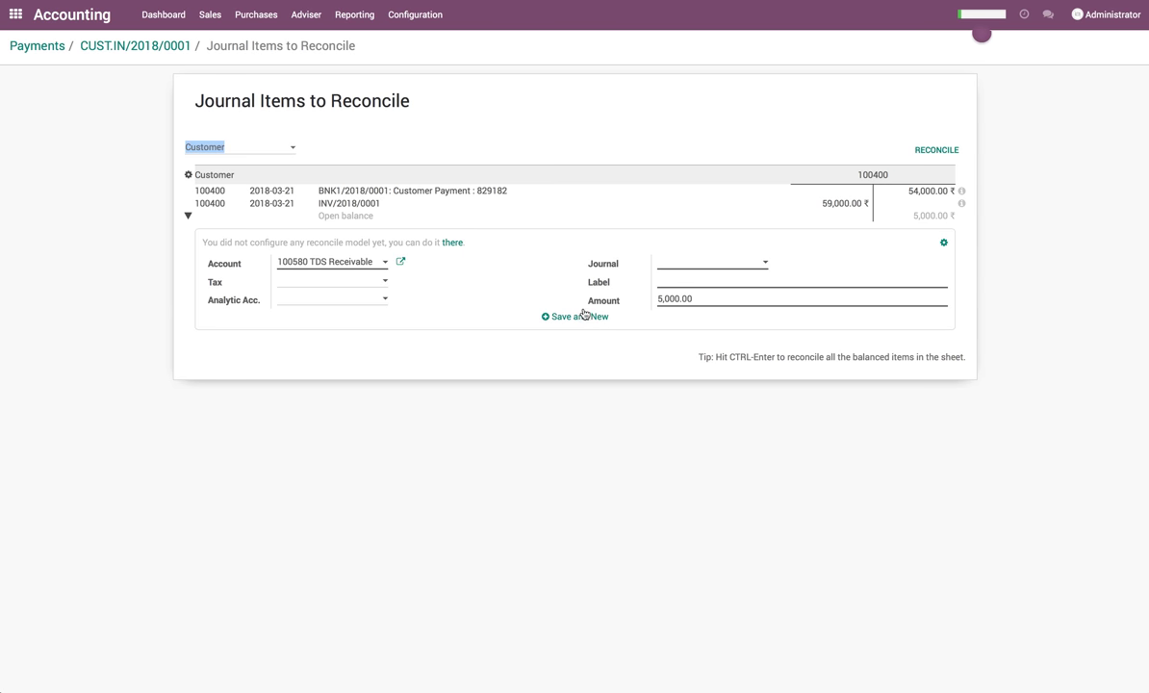
- Create a journal named TDS Journal for the write-off, with type Miscellaneous and short code TDS, and save it
{"action": "left_click", "coordinate": [687, 268]}
{"action": "type", "text": "TDS"}
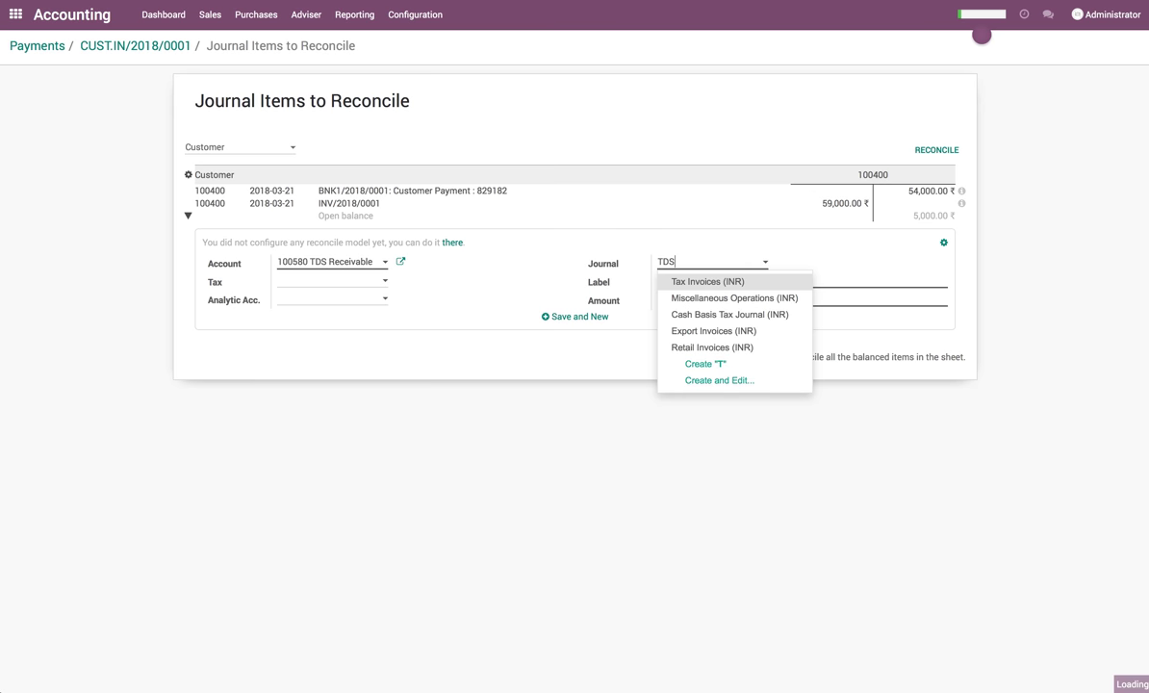
{"action": "type", "text": " Journal"}
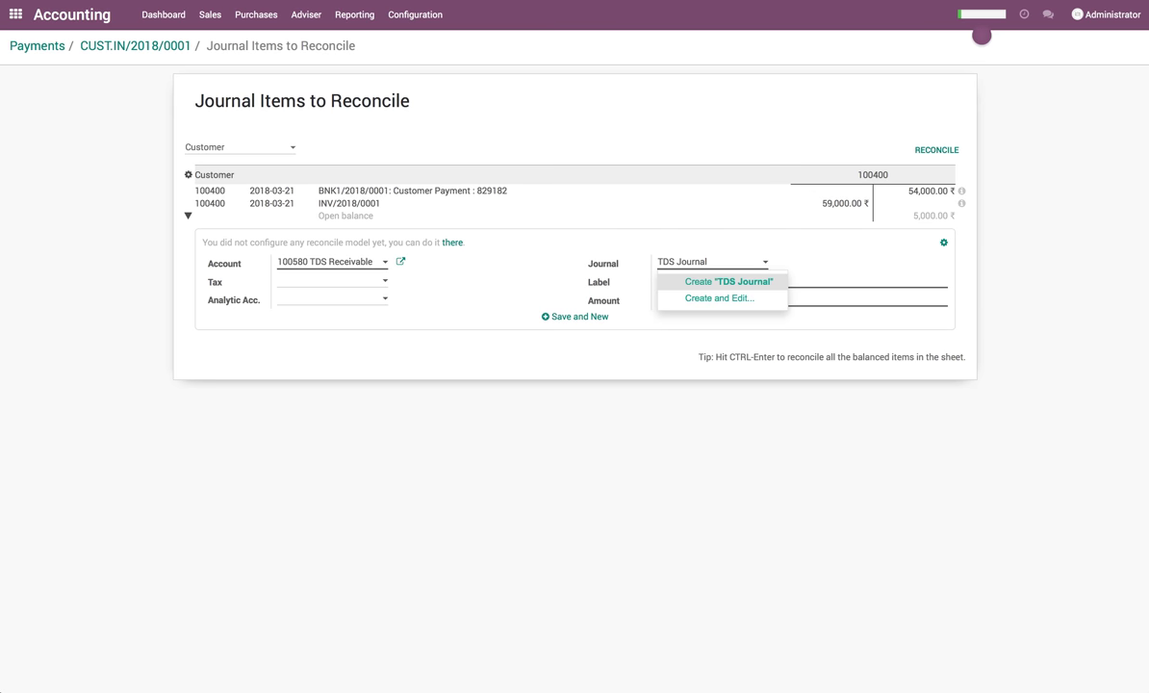
{"action": "key", "text": "Return"}
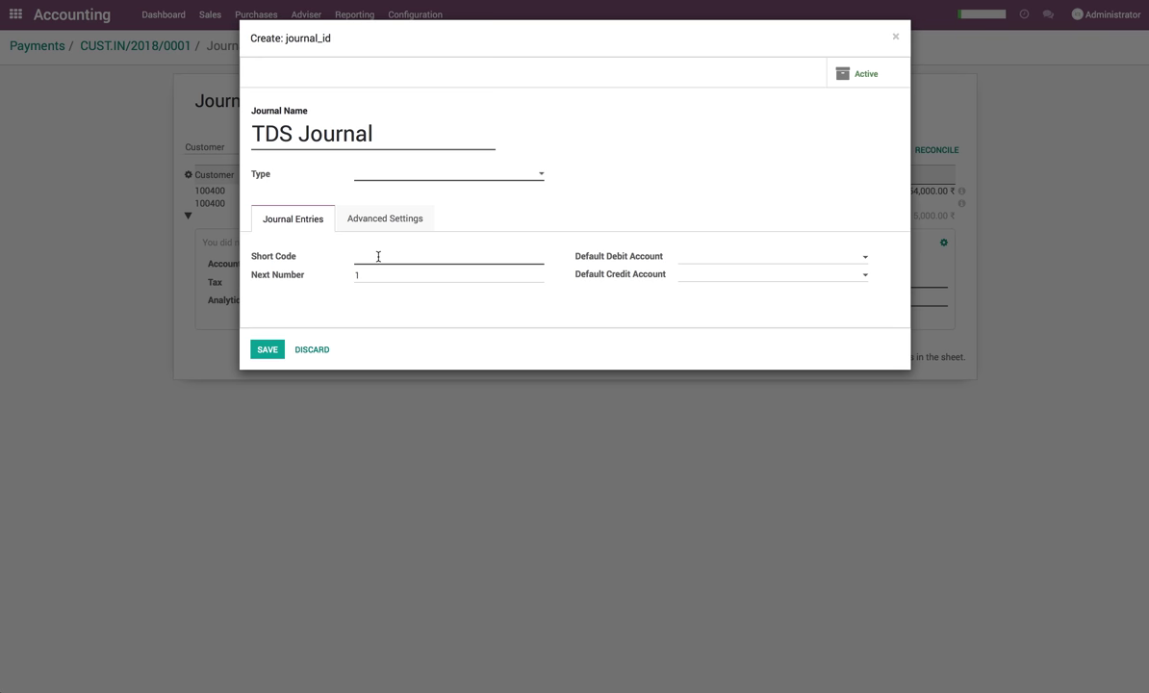
{"action": "left_click", "coordinate": [383, 180]}
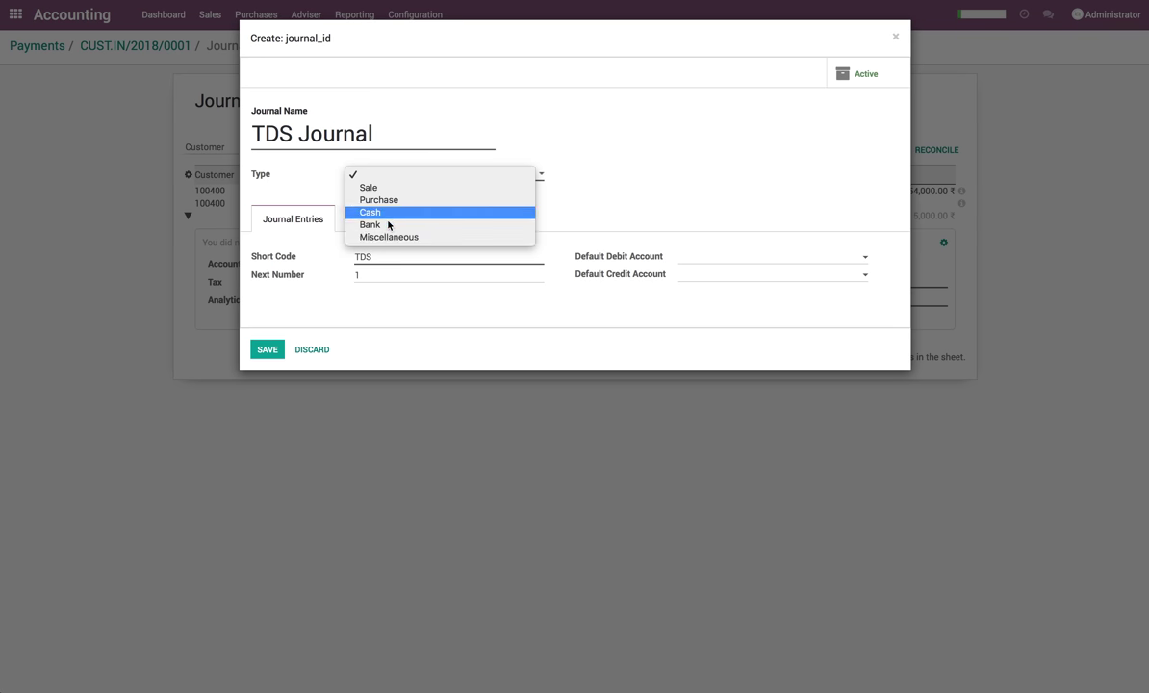
{"action": "left_click", "coordinate": [460, 238]}
{"action": "left_click", "coordinate": [268, 349]}
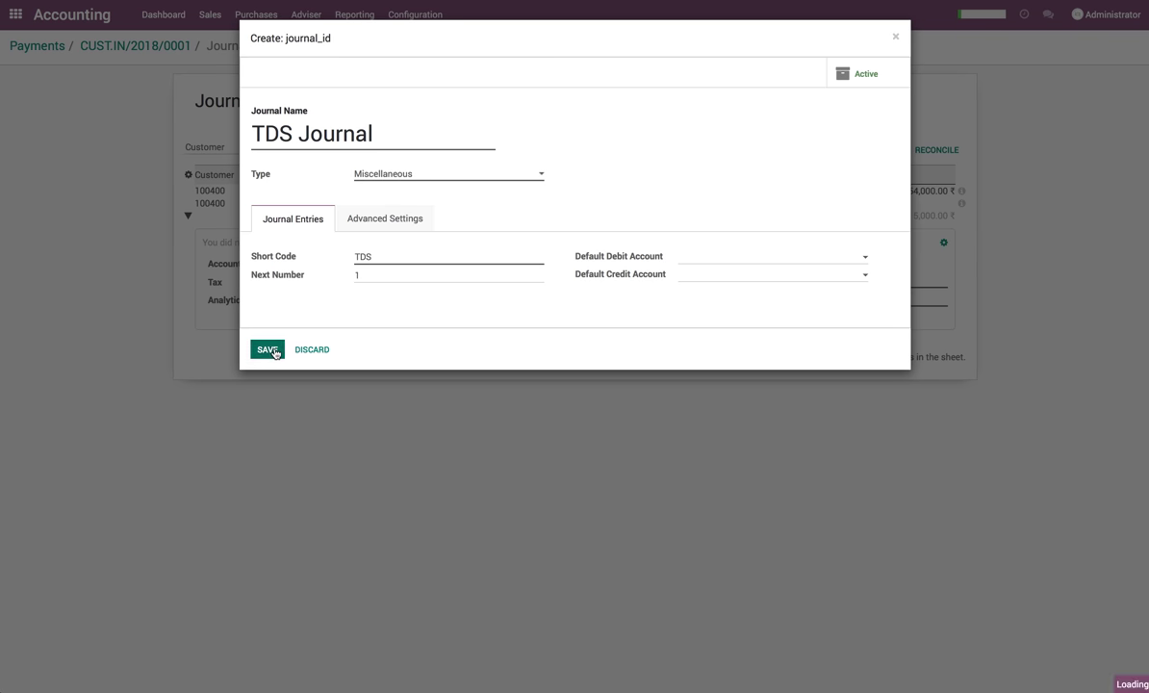
- Label the write-off "TDS Certificate receivable", reconcile the journal items, and return to the payment
{"action": "type", "text": "TDS Certificate receivable"}
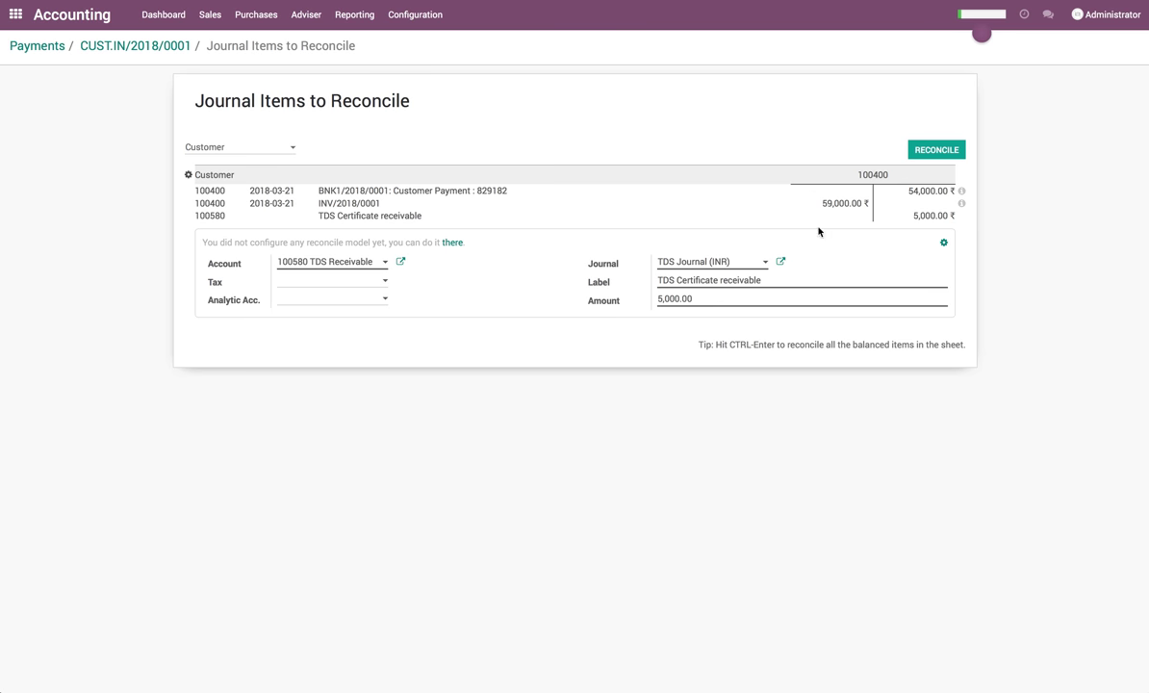
{"action": "left_click", "coordinate": [952, 151]}
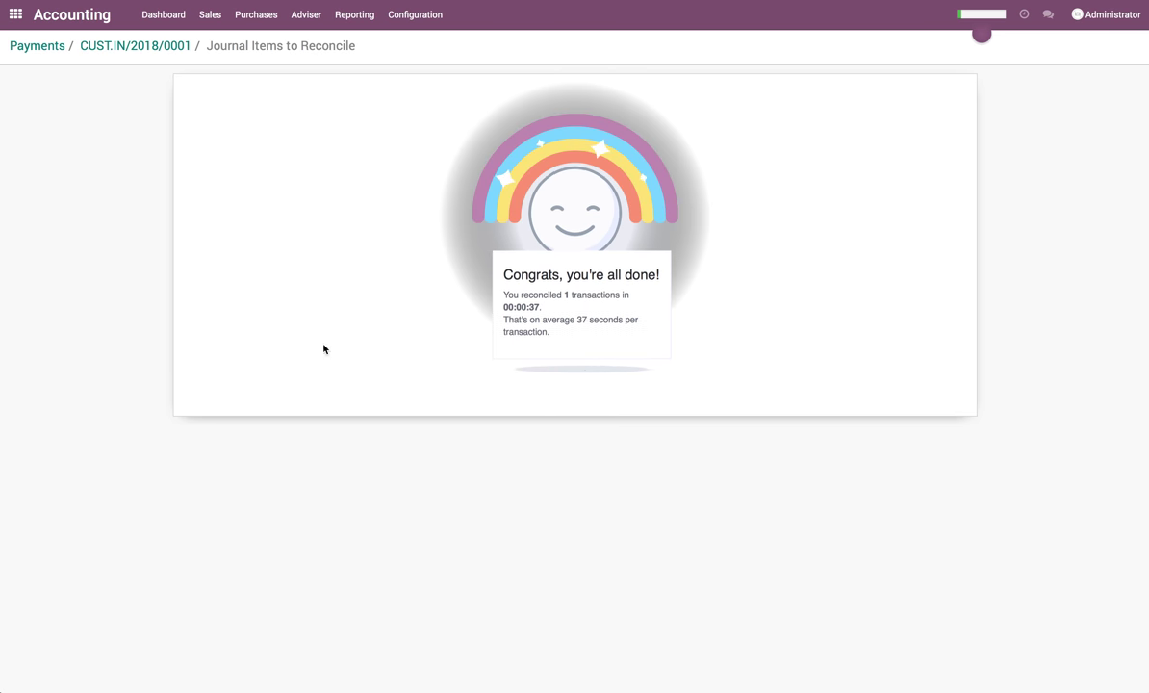
{"action": "left_click", "coordinate": [169, 46]}
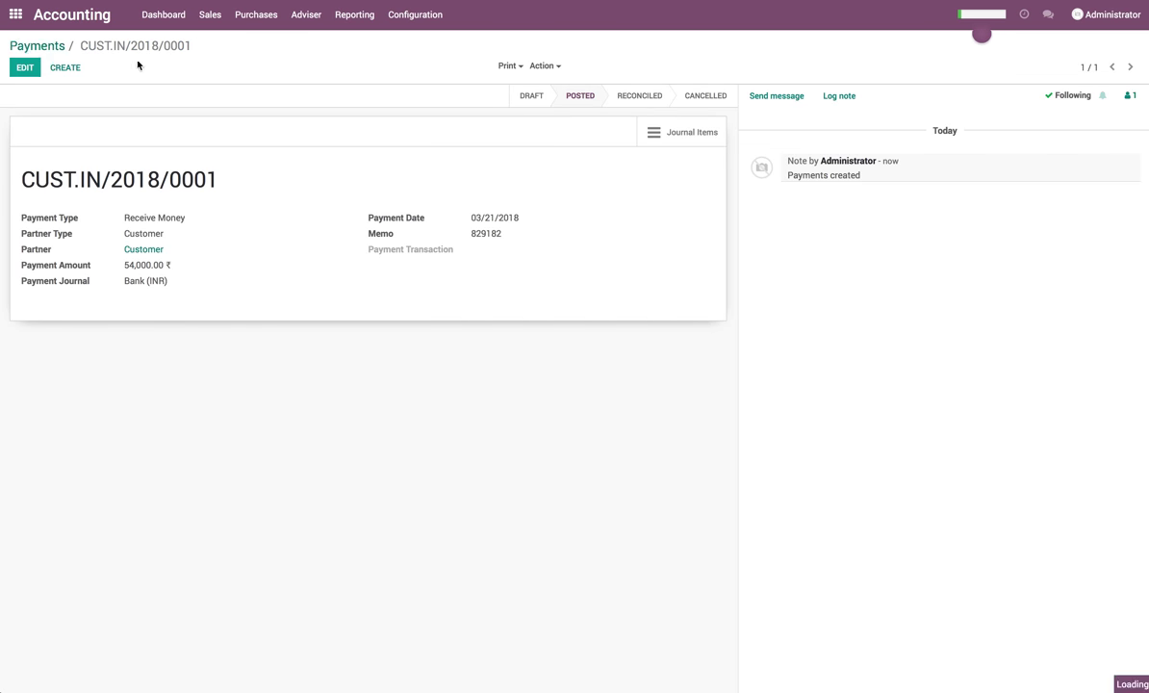
- Open the consulting service invoice in the customer invoices and check the payments applied to it
{"action": "left_click", "coordinate": [354, 14]}
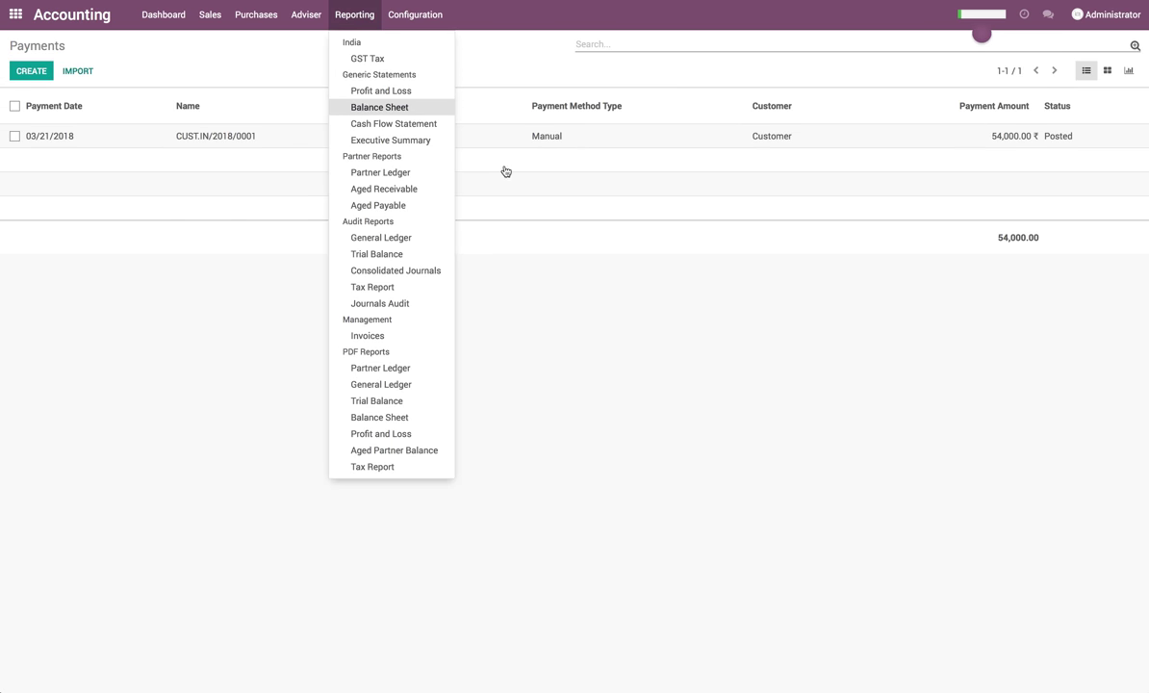
{"action": "left_click", "coordinate": [352, 185]}
{"action": "left_click", "coordinate": [208, 22]}
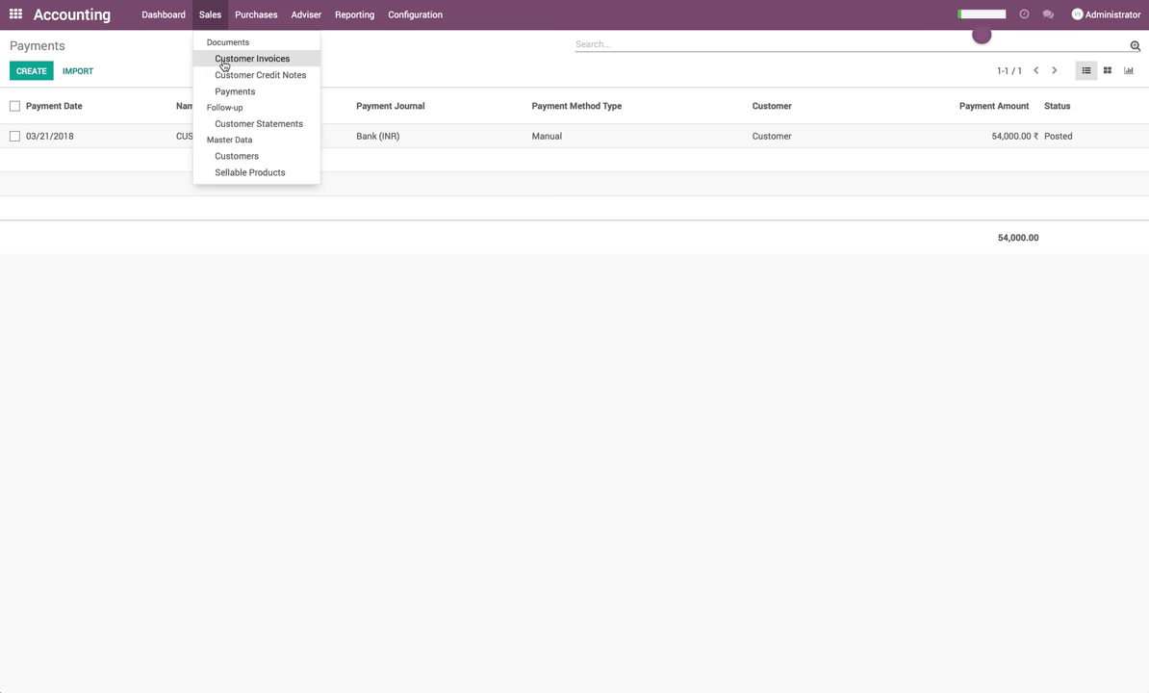
{"action": "left_click", "coordinate": [210, 59]}
{"action": "left_click", "coordinate": [1035, 142]}
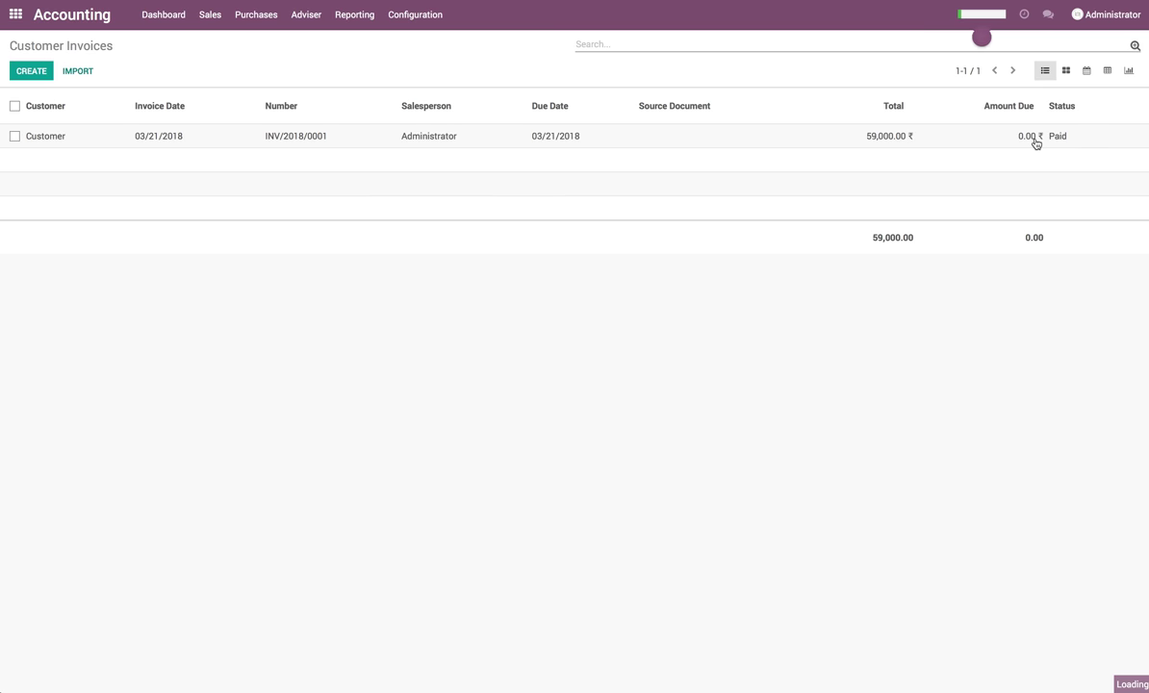
{"action": "double_click", "coordinate": [698, 450]}
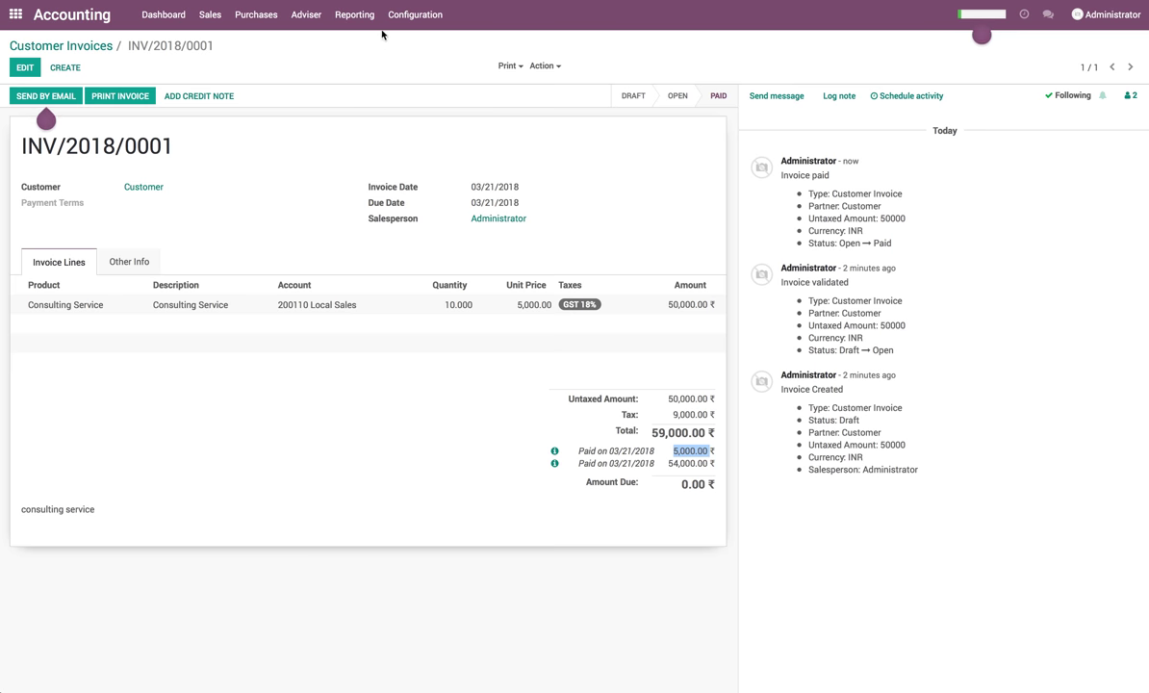
- Open the Balance Sheet report and examine the Bank and TDS Receivable amounts, the liabilities and the earnings
{"action": "left_click", "coordinate": [355, 14]}
{"action": "left_click", "coordinate": [358, 103]}
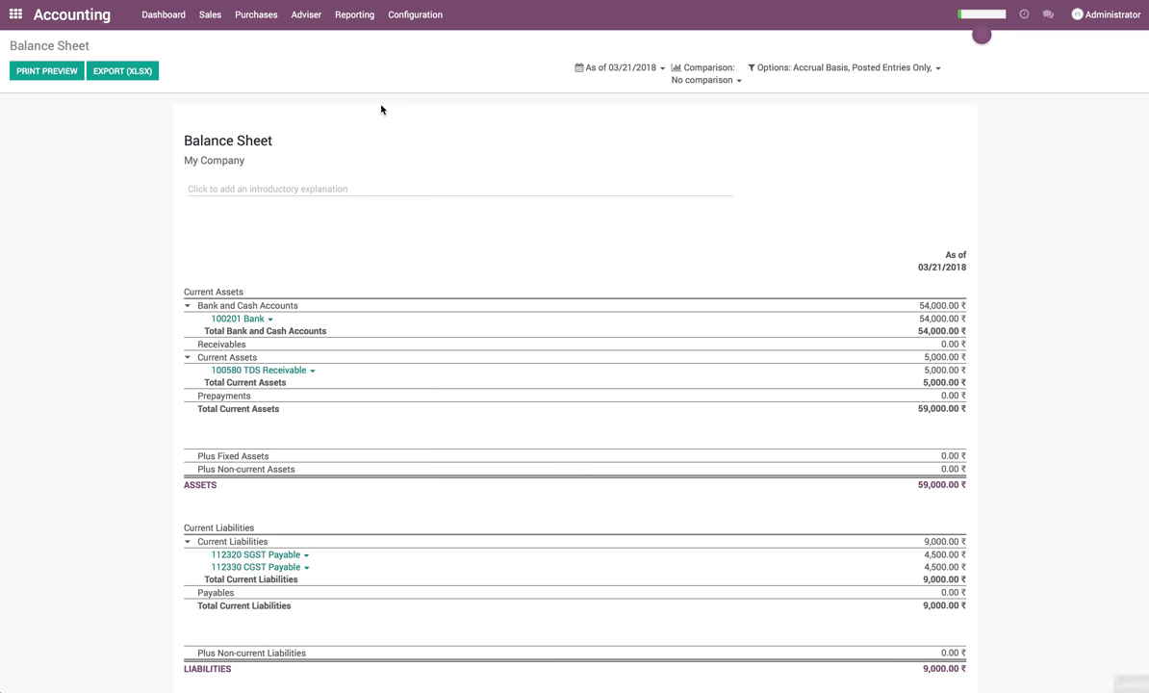
{"action": "left_click_drag", "start_coordinate": [926, 371], "coordinate": [964, 370]}
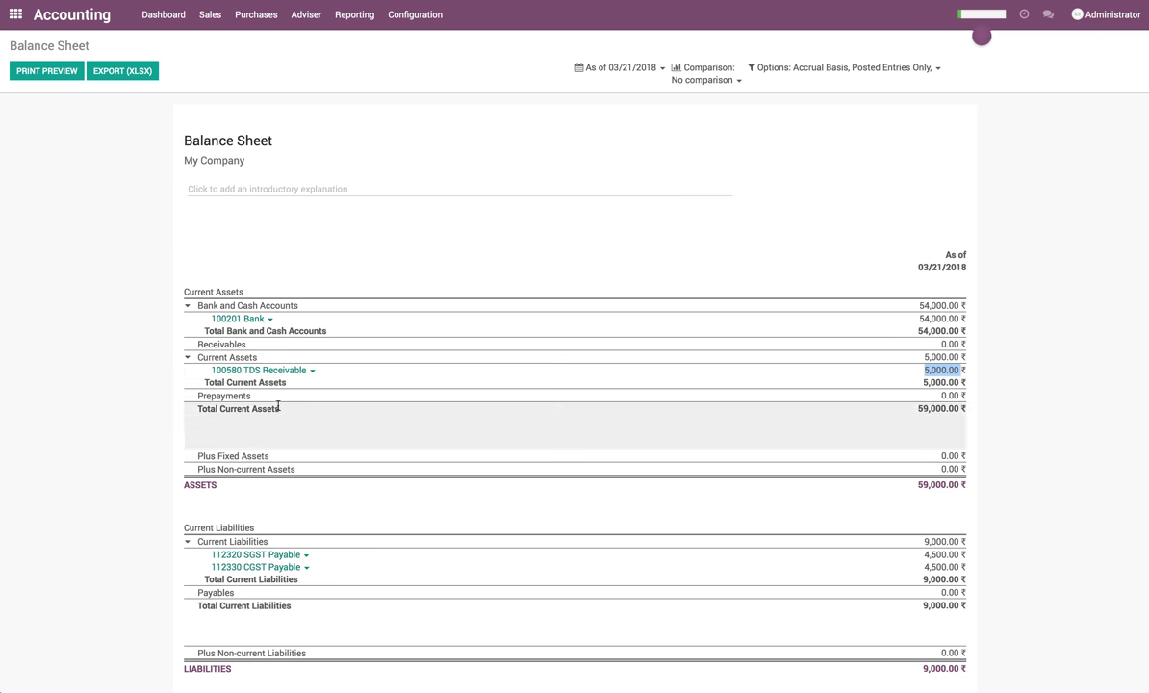
{"action": "left_click_drag", "start_coordinate": [199, 361], "coordinate": [968, 379]}
{"action": "left_click", "coordinate": [968, 378]}
{"action": "scroll", "coordinate": [593, 308], "scroll_direction": "down", "scroll_amount": 1}
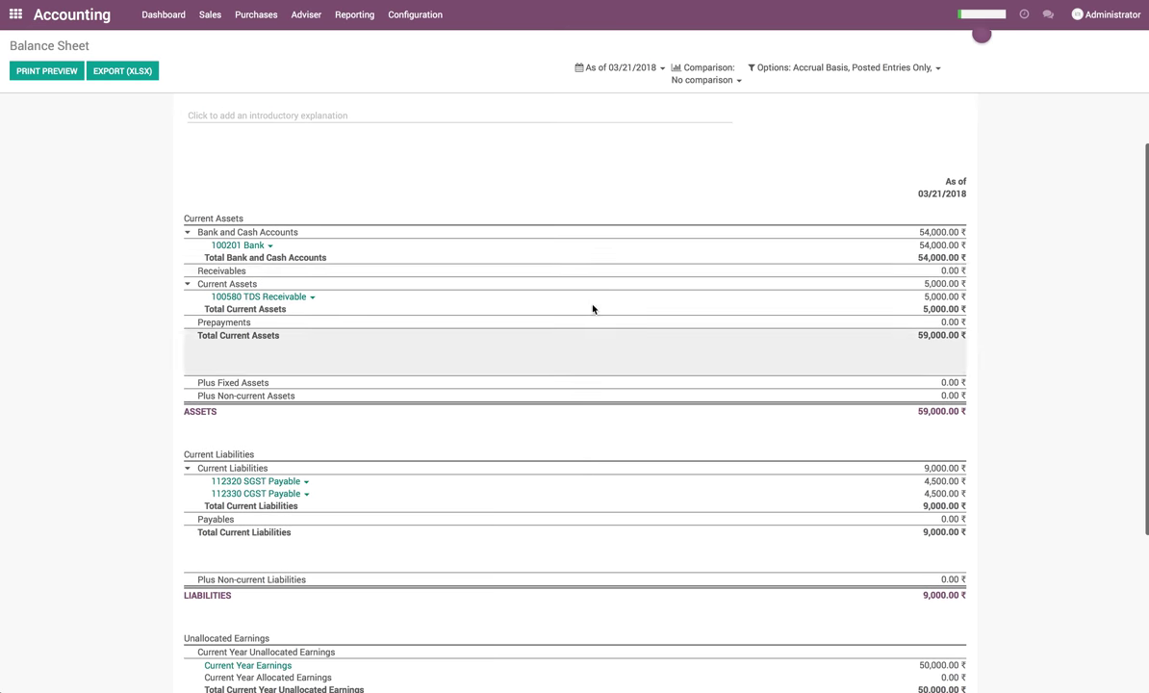
{"action": "left_click_drag", "start_coordinate": [921, 246], "coordinate": [960, 247]}
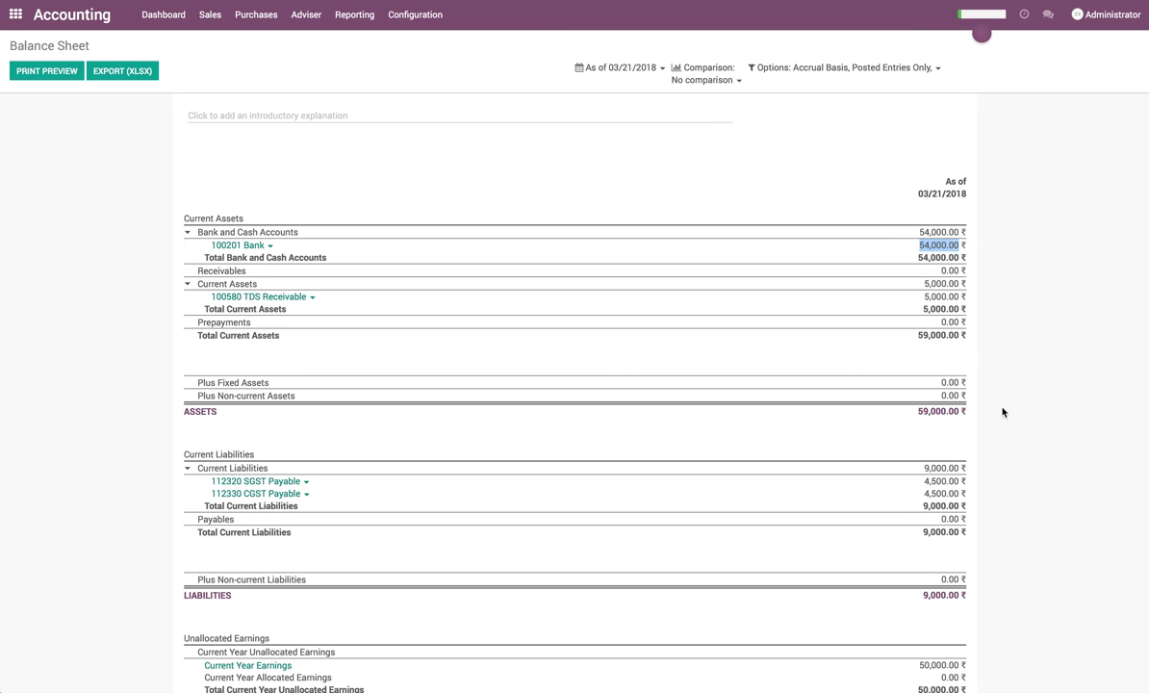
{"action": "scroll", "coordinate": [929, 452], "scroll_direction": "down", "scroll_amount": 1}
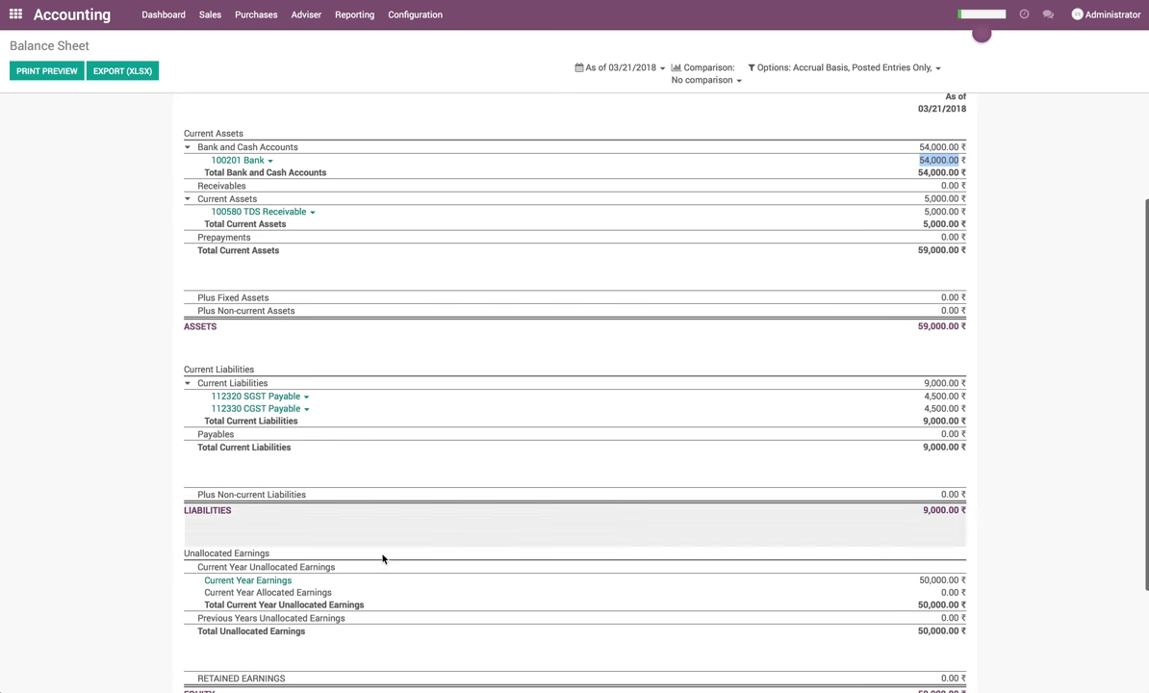
{"action": "scroll", "coordinate": [890, 585], "scroll_direction": "down", "scroll_amount": 1}
{"action": "scroll", "coordinate": [890, 586], "scroll_direction": "up", "scroll_amount": 3}
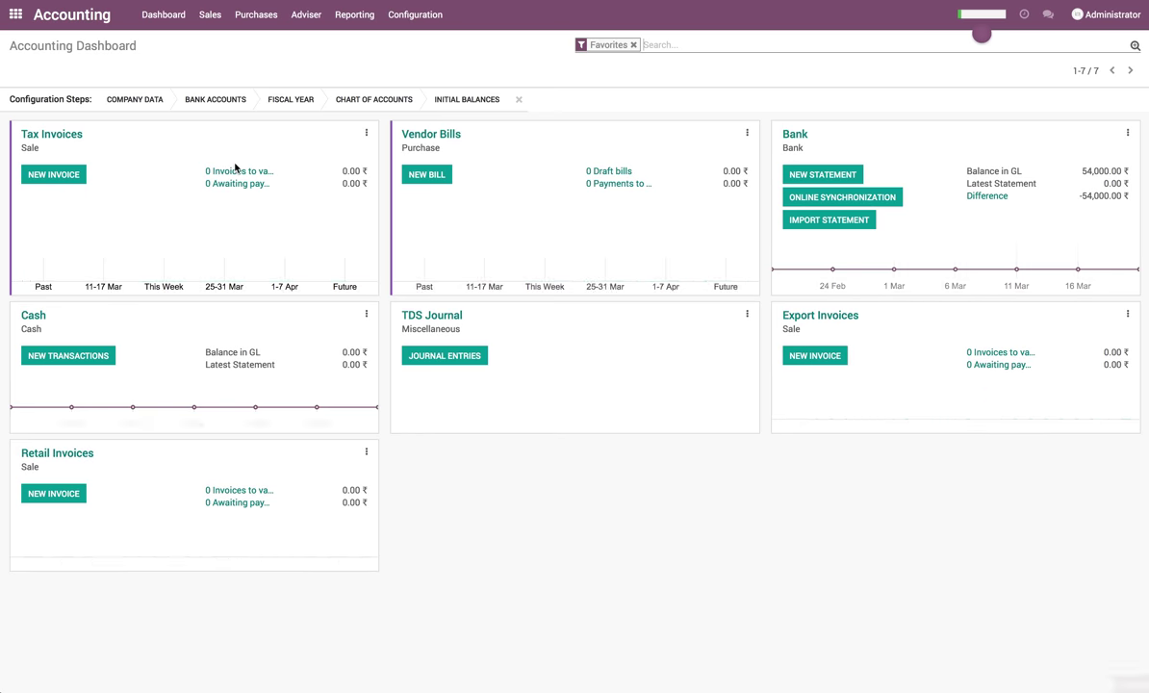
- Create a Bank statement with reference 2018/03 and add a "Payment Received" transaction for partner Customer with amount 54,000.00
{"action": "left_click", "coordinate": [826, 174]}
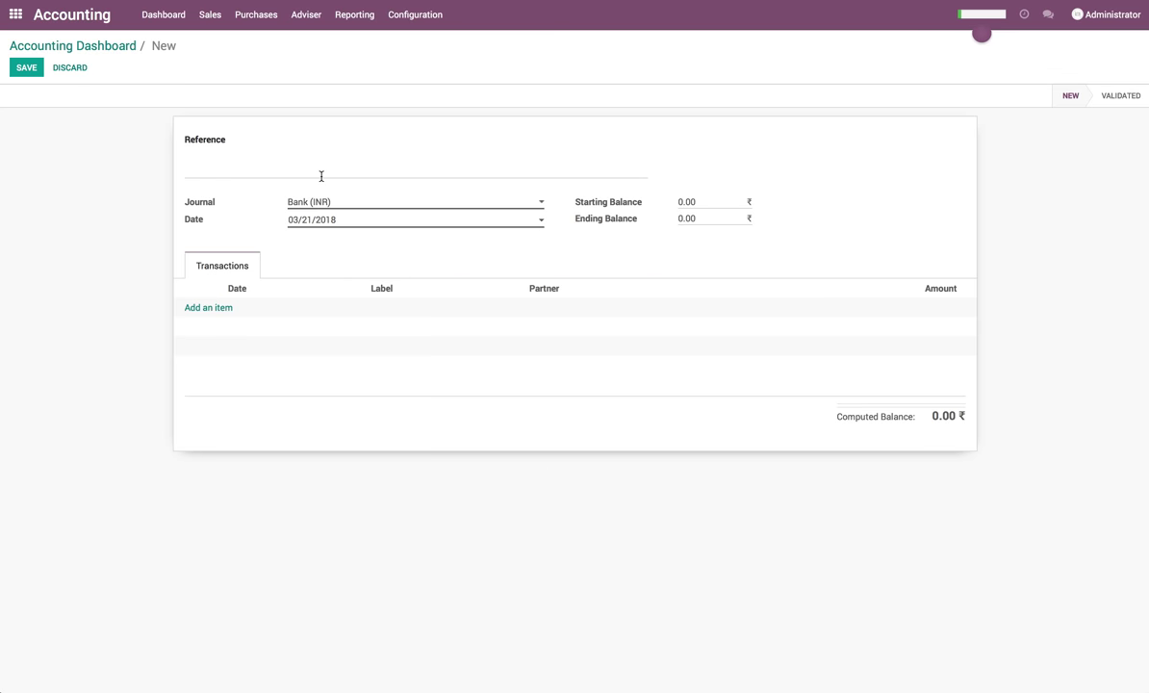
{"action": "type", "text": "2018/03"}
{"action": "left_click", "coordinate": [210, 307]}
{"action": "key", "text": "Tab"}
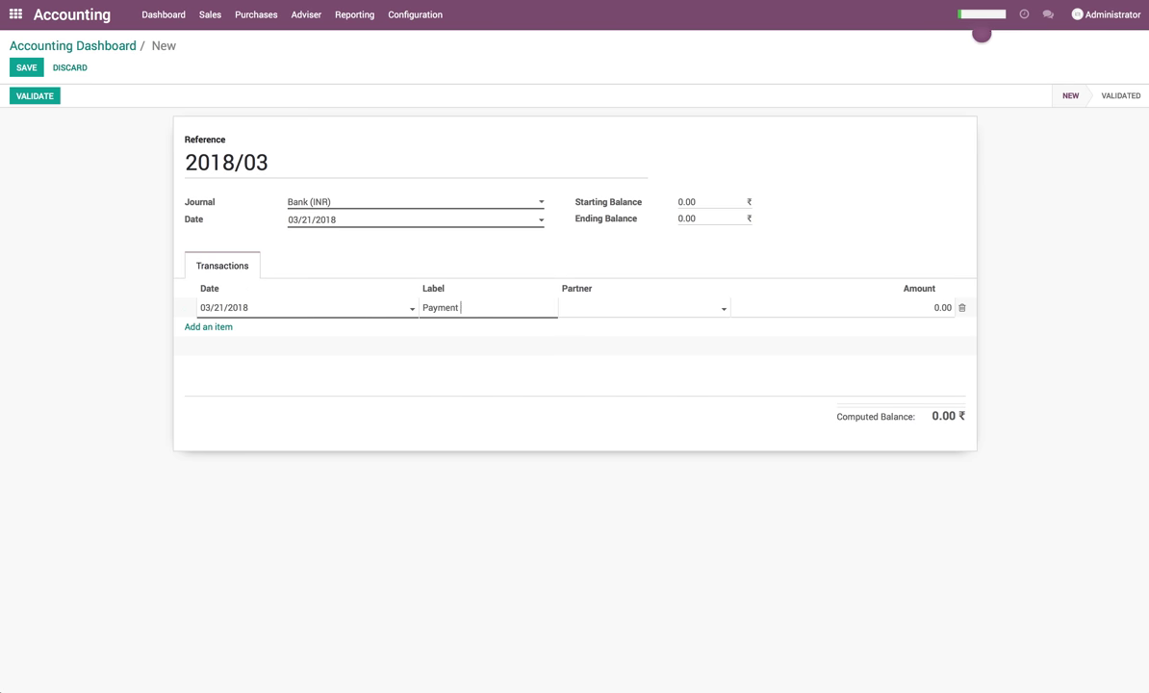
{"action": "type", "text": "Payment Received"}
{"action": "key", "text": "Tab"}
{"action": "type", "text": "C"}
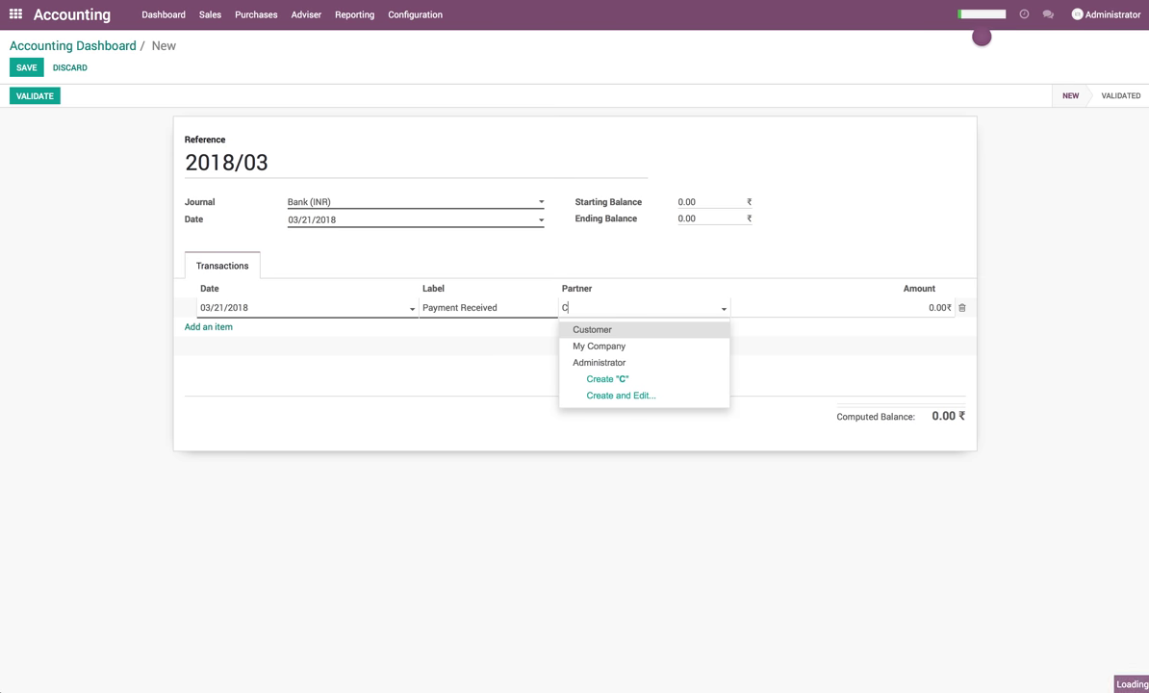
{"action": "key", "text": "Return"}
{"action": "key", "text": "Tab"}
{"action": "type", "text": "54,000.00"}
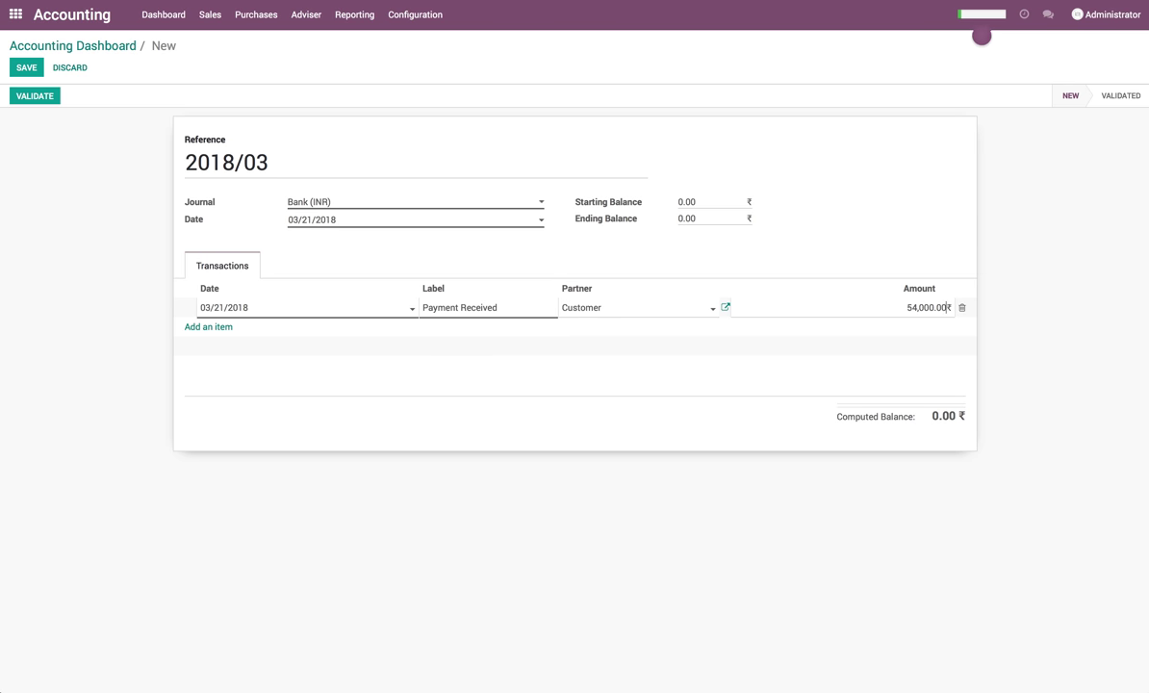
{"action": "left_click", "coordinate": [539, 557]}
- Set the bank statement's ending balance to 54,000.00 and save the statement
{"action": "left_click", "coordinate": [686, 219]}
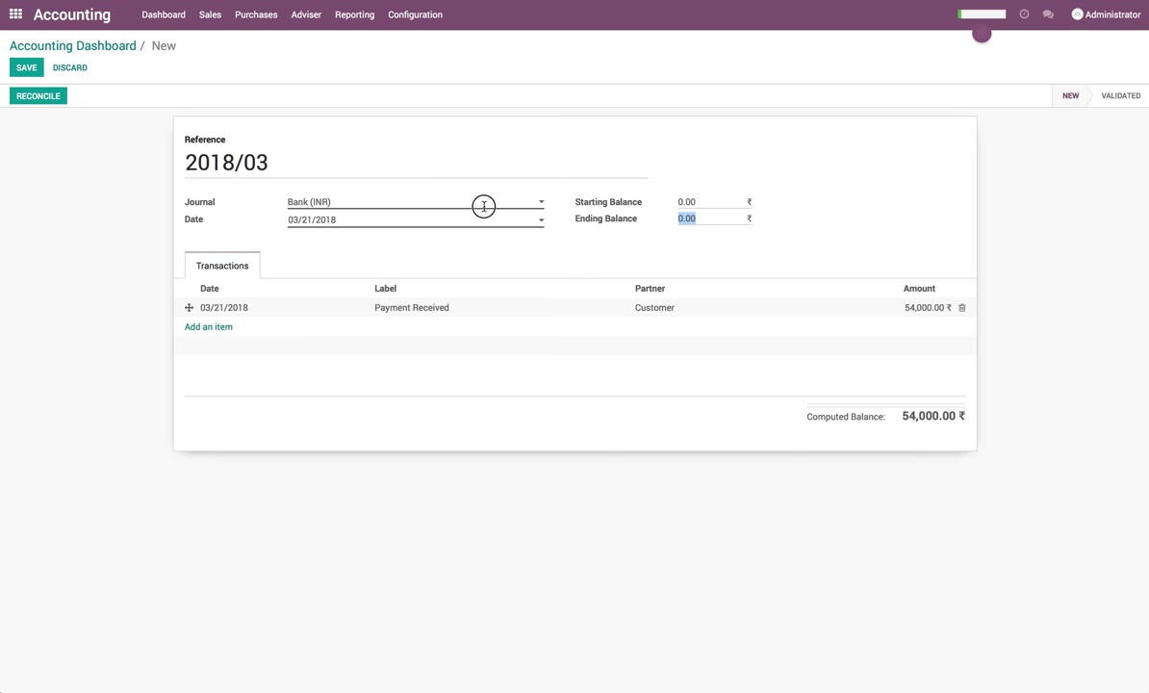
{"action": "type", "text": "54,000.00"}
{"action": "left_click", "coordinate": [26, 69]}
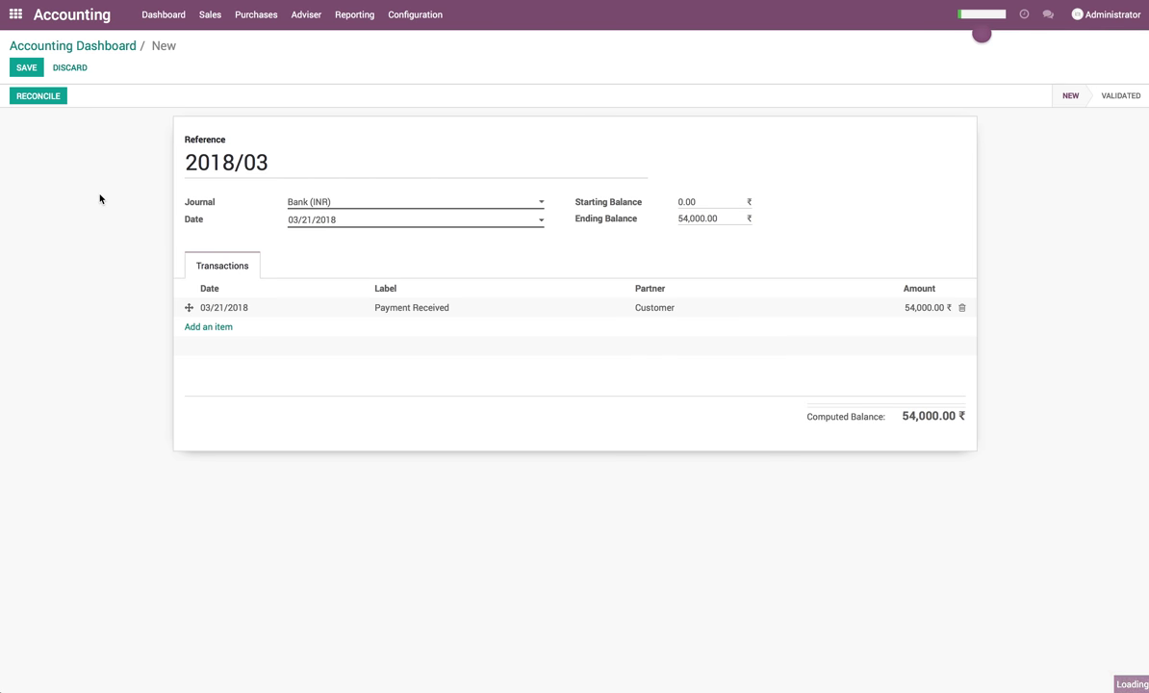
- Reconcile the "Payment Received" transaction with the proposed customer payment and close the bank statement
{"action": "left_click", "coordinate": [60, 102]}
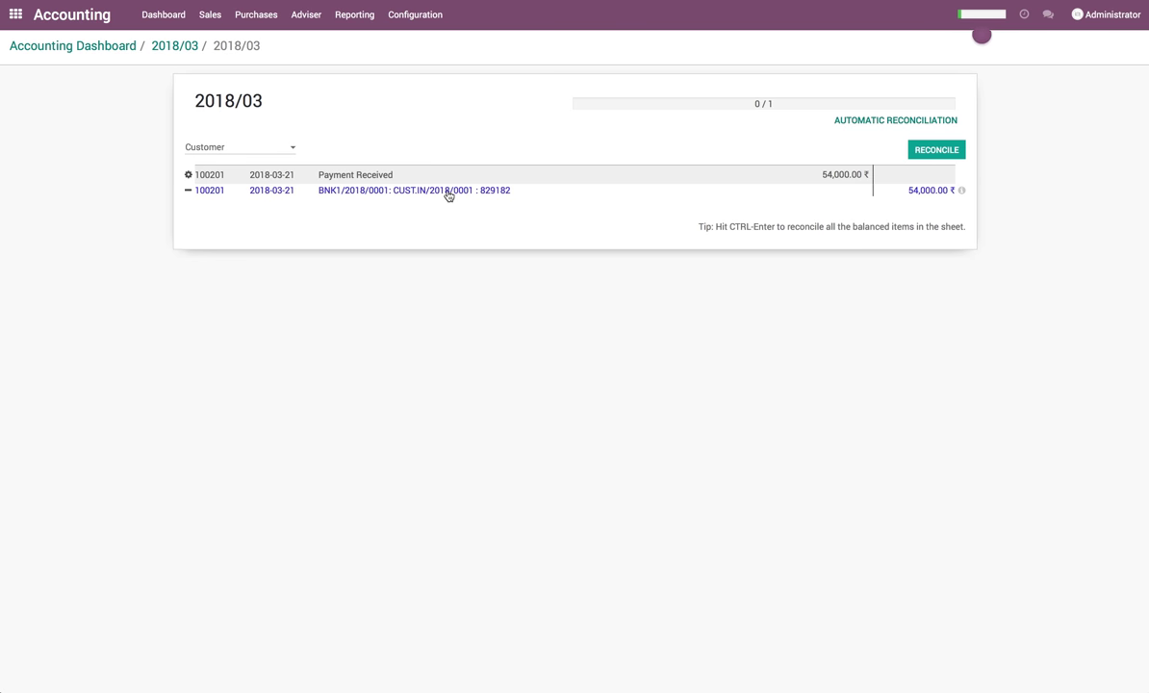
{"action": "left_click", "coordinate": [944, 154]}
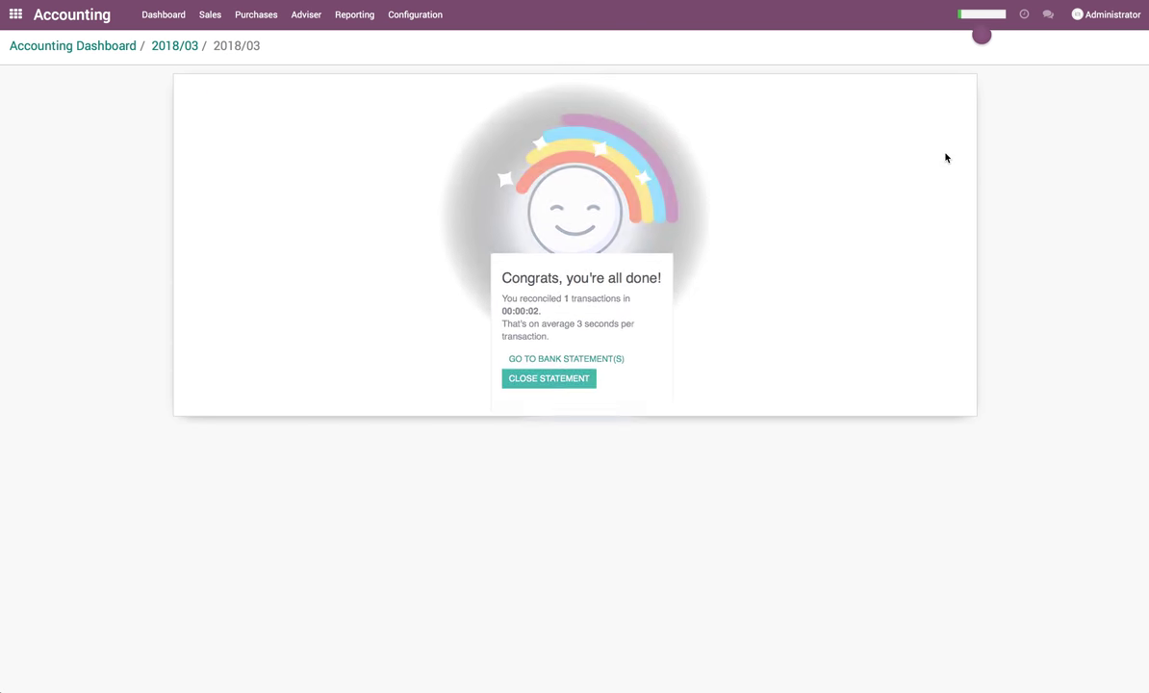
{"action": "left_click", "coordinate": [571, 379]}
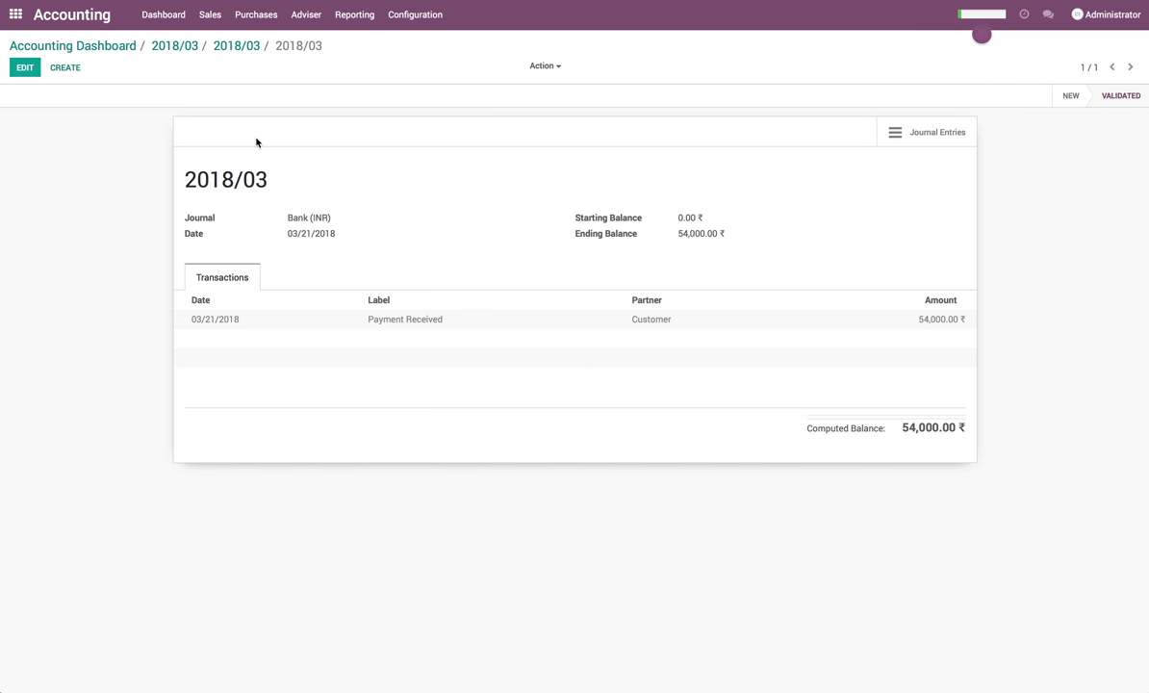
- Return to the Accounting Dashboard and compare the Bank journal's general ledger balance with its latest statement
{"action": "left_click", "coordinate": [230, 46]}
{"action": "left_click", "coordinate": [165, 47]}
{"action": "left_click", "coordinate": [69, 50]}
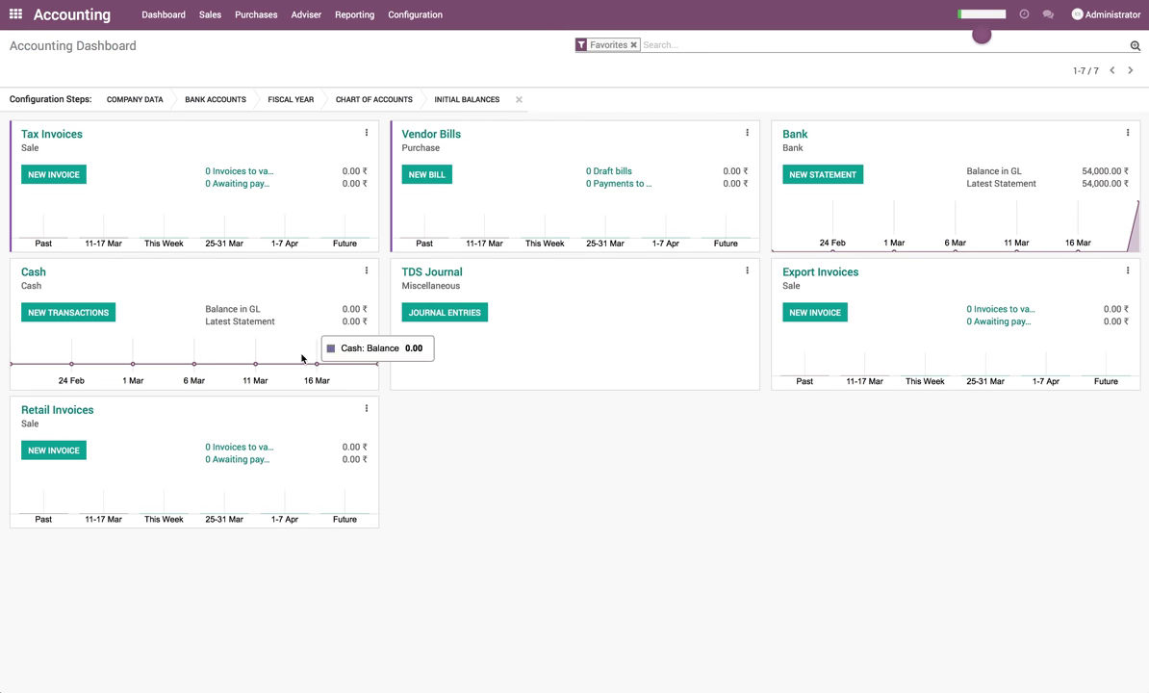
{"action": "left_click_drag", "start_coordinate": [1085, 169], "coordinate": [1132, 194]}
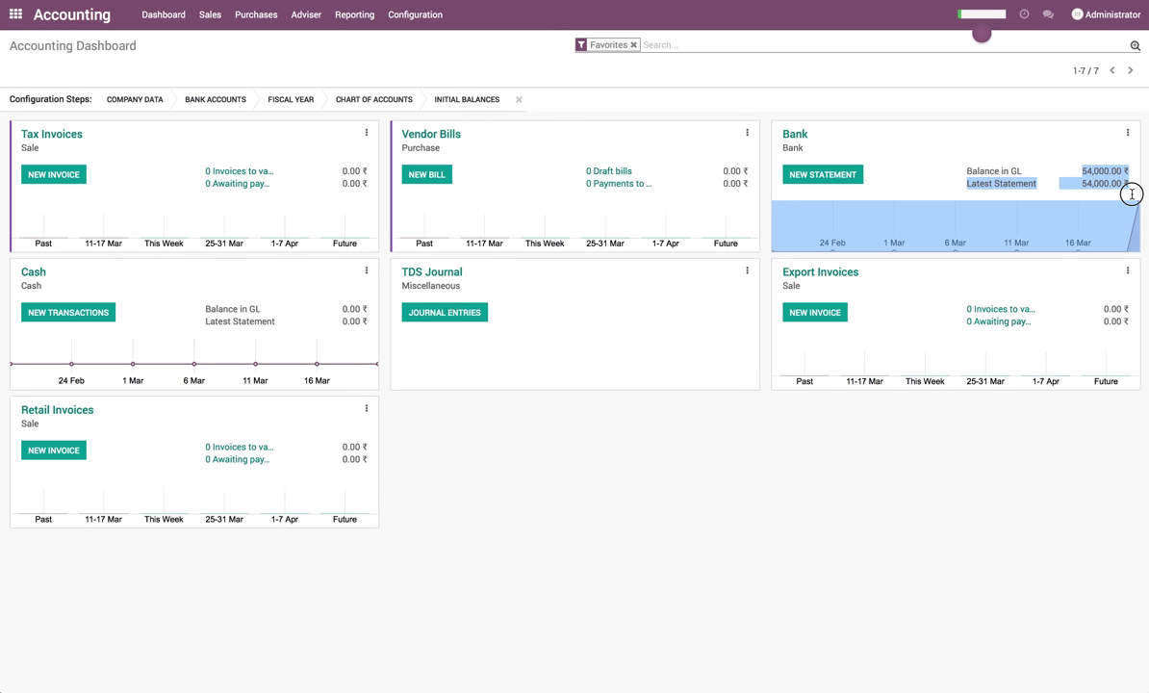
- Remove the TDS Journal from the dashboard favorites
{"action": "left_click", "coordinate": [747, 271]}
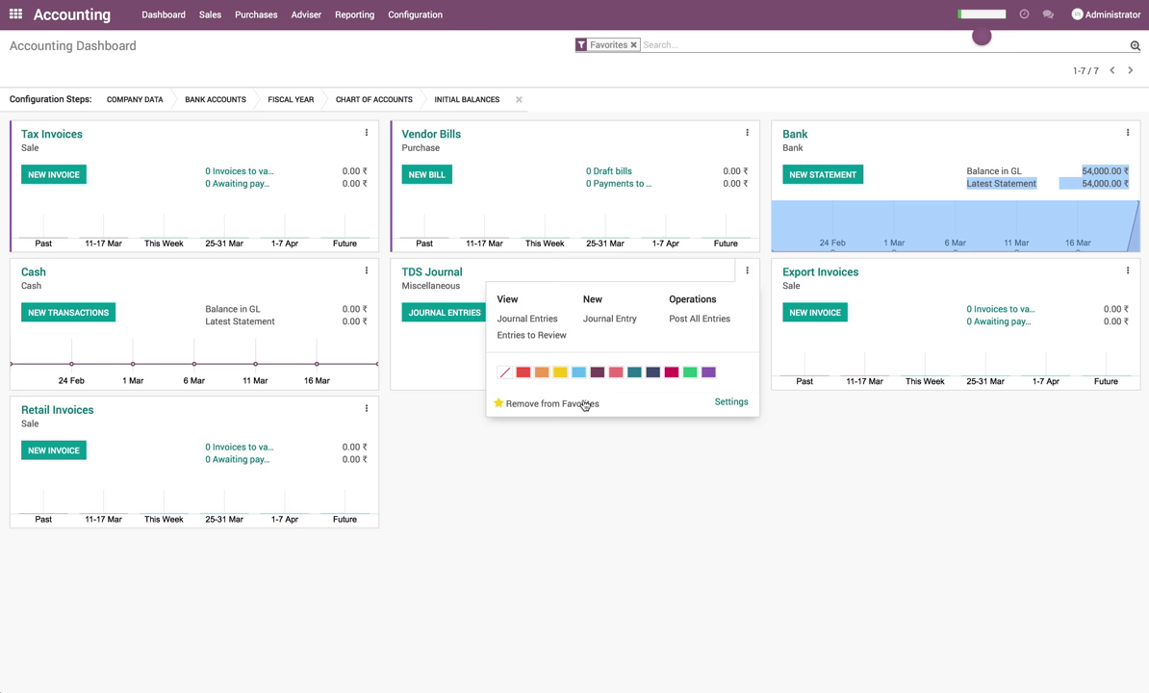
{"action": "left_click", "coordinate": [551, 403]}
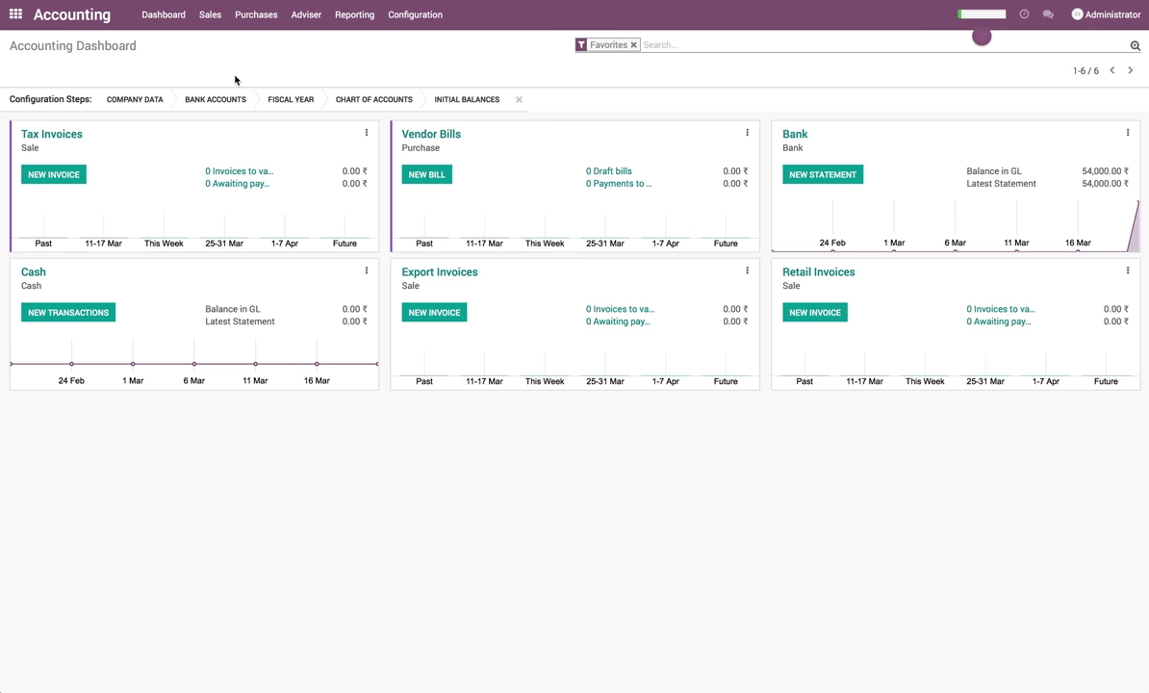
- Start a new vendor bill and create "Default Supplier" as its vendor
{"action": "left_click", "coordinate": [424, 176]}
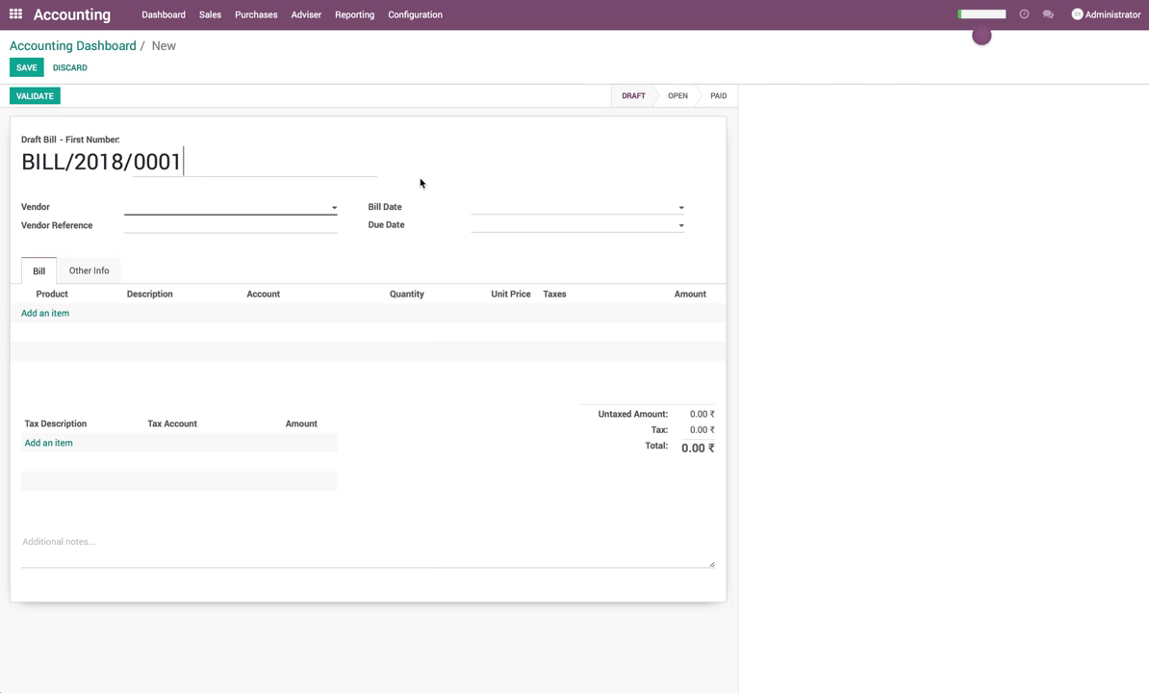
{"action": "left_click", "coordinate": [284, 208]}
{"action": "type", "text": "Default Supplier"}
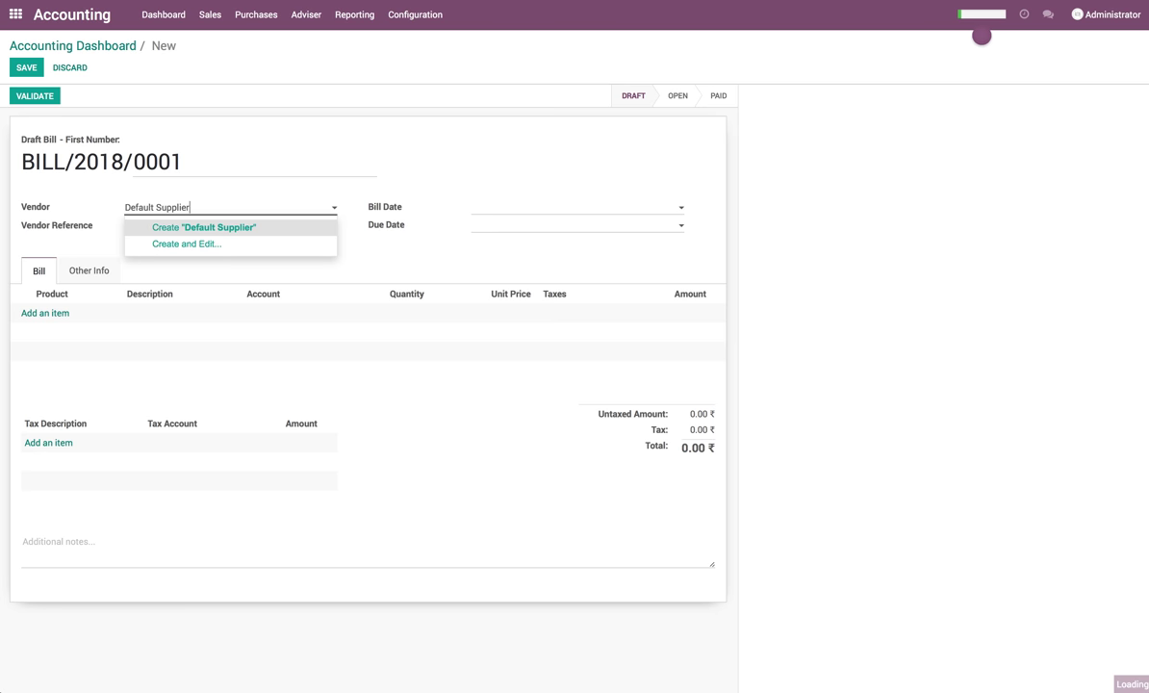
{"action": "key", "text": "Tab"}
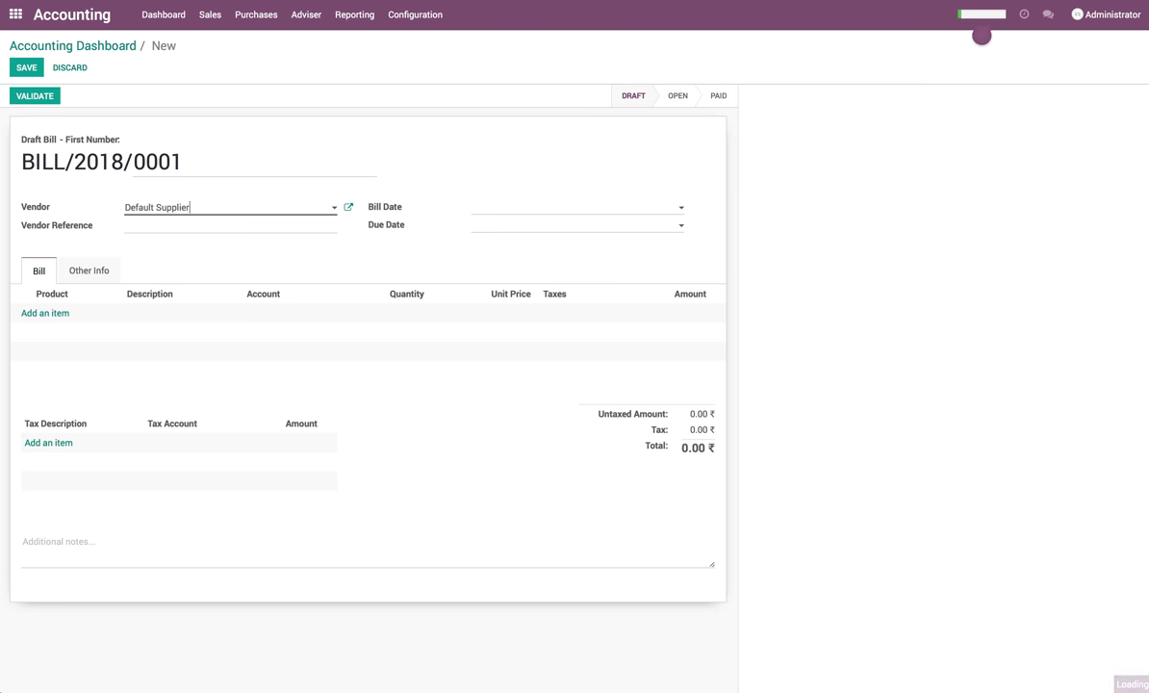
- Add a Consulting Service line to the bill with a quantity of 10 and a unit price of 1,200
{"action": "left_click", "coordinate": [53, 312]}
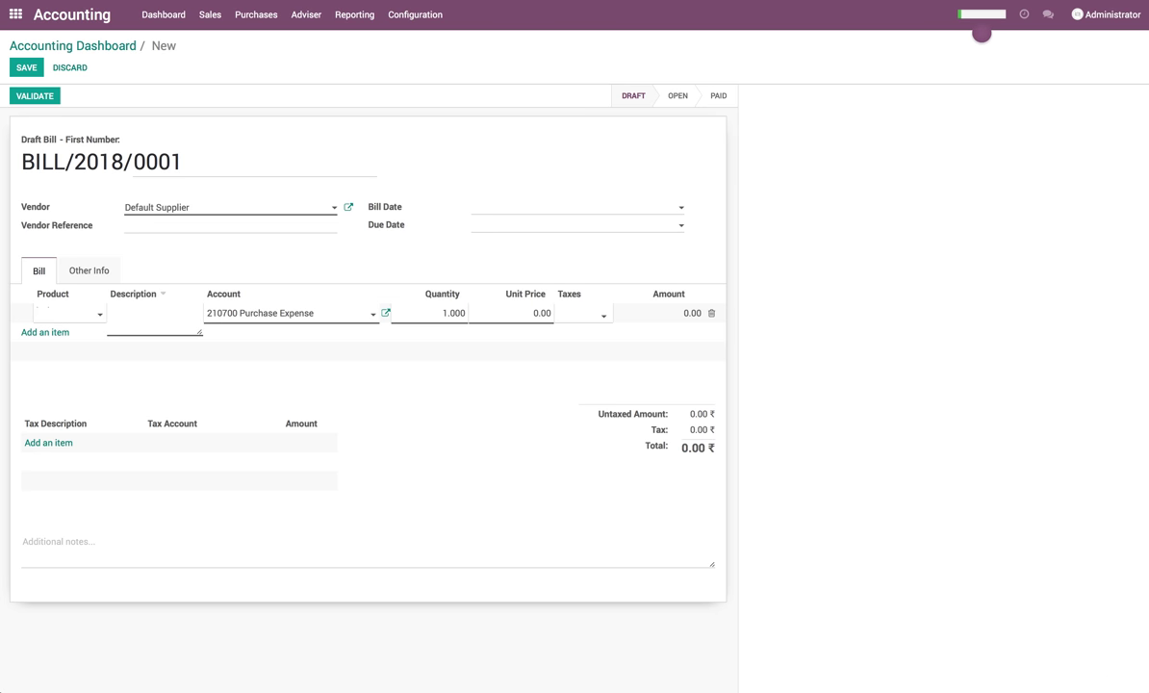
{"action": "type", "text": "Cons"}
{"action": "key", "text": "Tab"}
{"action": "key", "text": "Tab"}
{"action": "key", "text": "Tab"}
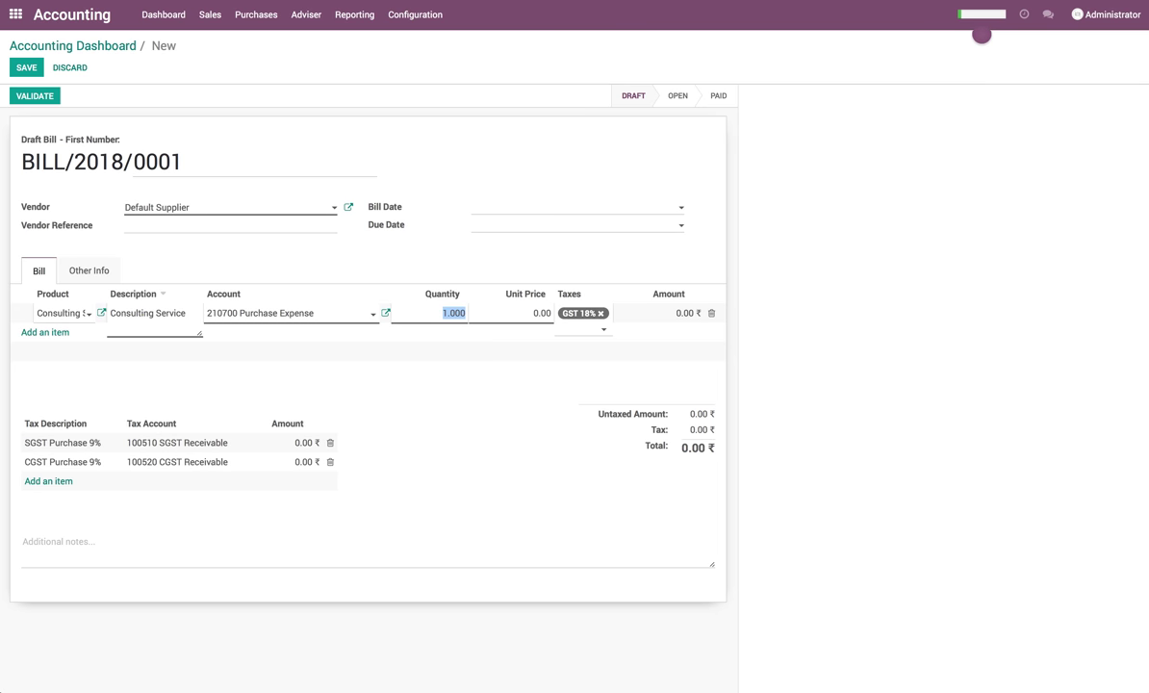
{"action": "type", "text": "10"}
{"action": "key", "text": "Tab"}
{"action": "type", "text": "1"}
{"action": "left_click", "coordinate": [601, 522]}
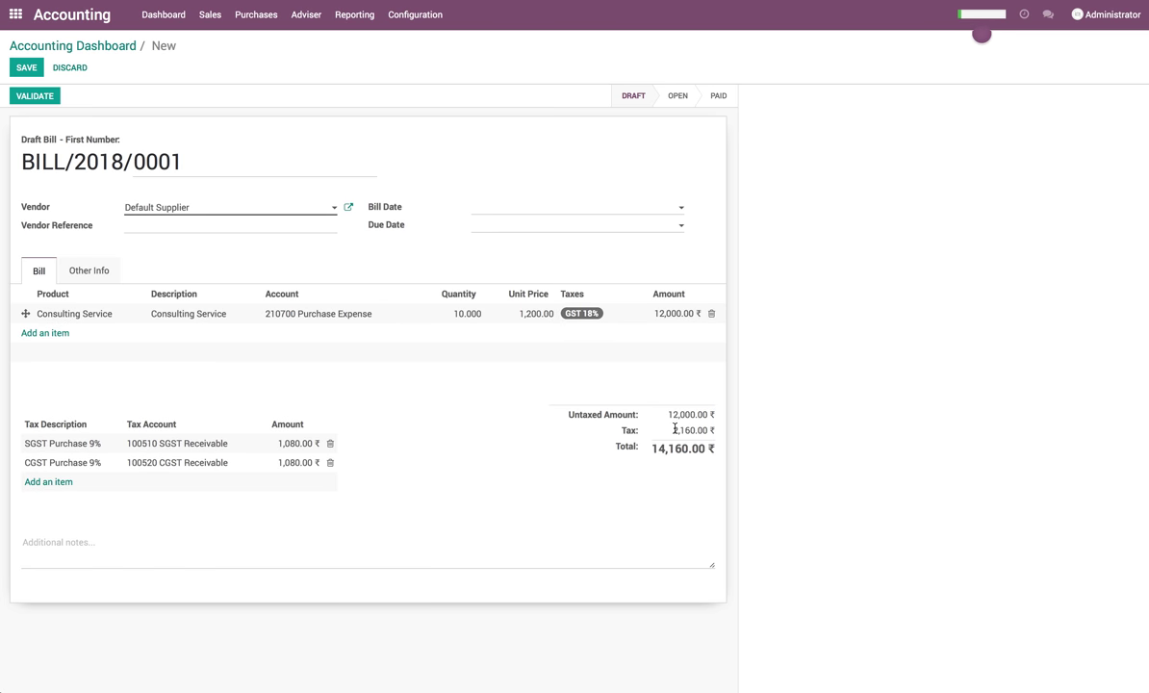
- Check the vendor bill's total, then save and validate the bill
{"action": "left_click_drag", "start_coordinate": [653, 448], "coordinate": [699, 449]}
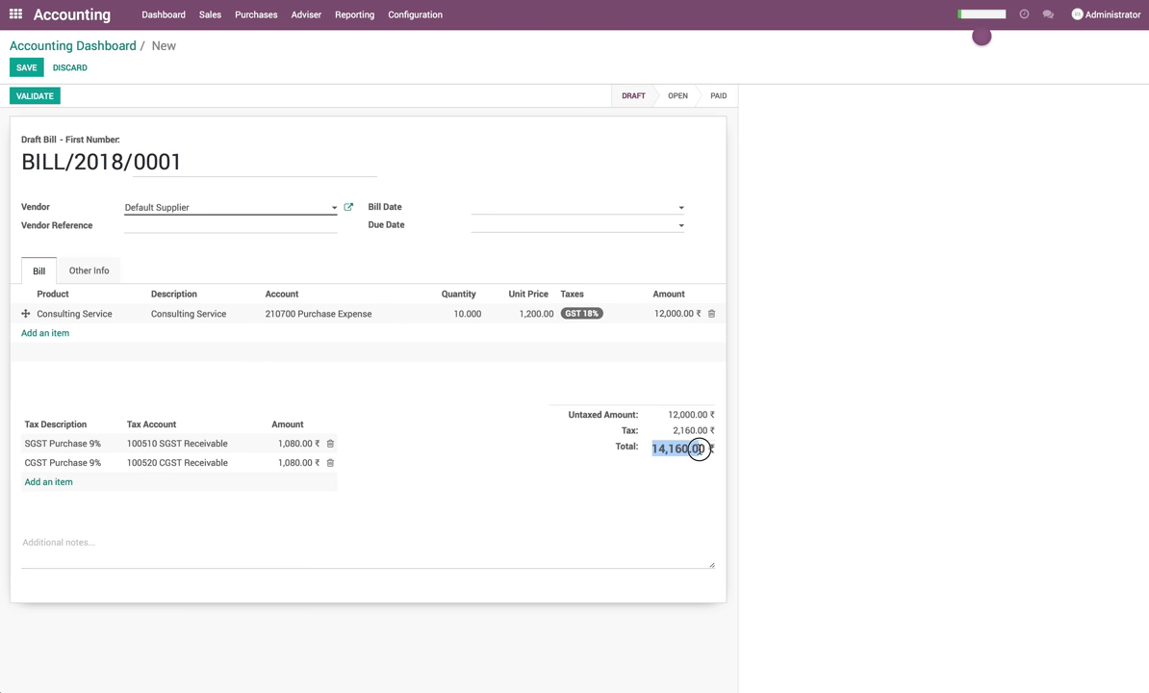
{"action": "left_click", "coordinate": [27, 68]}
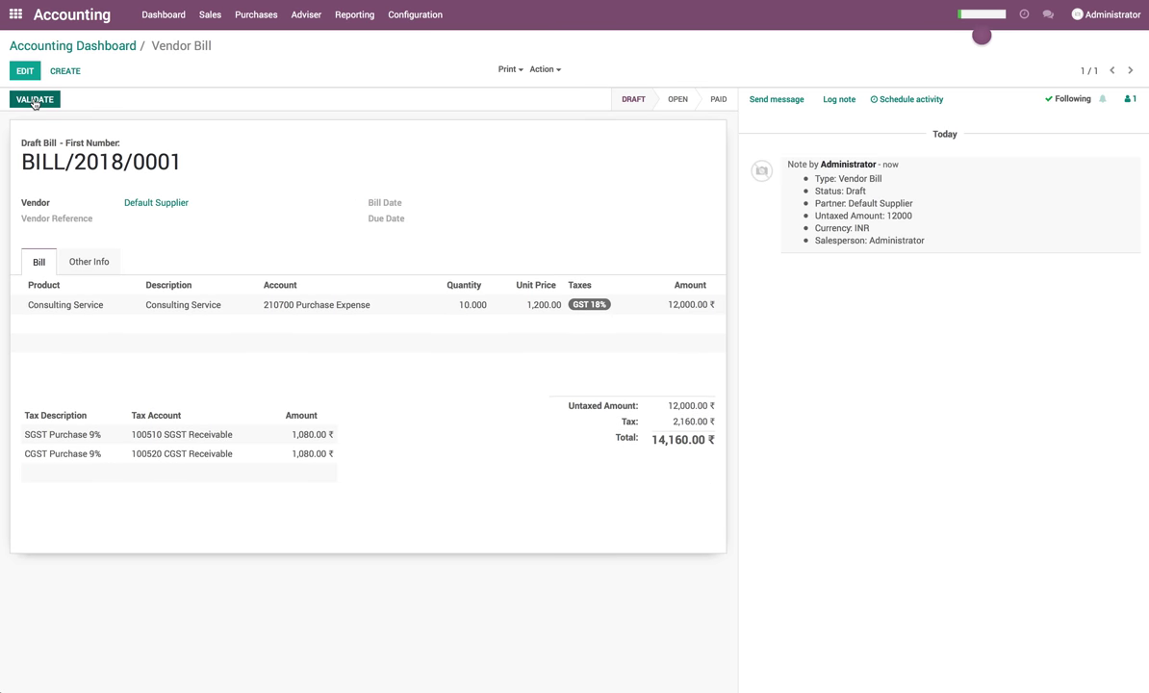
{"action": "left_click", "coordinate": [34, 100]}
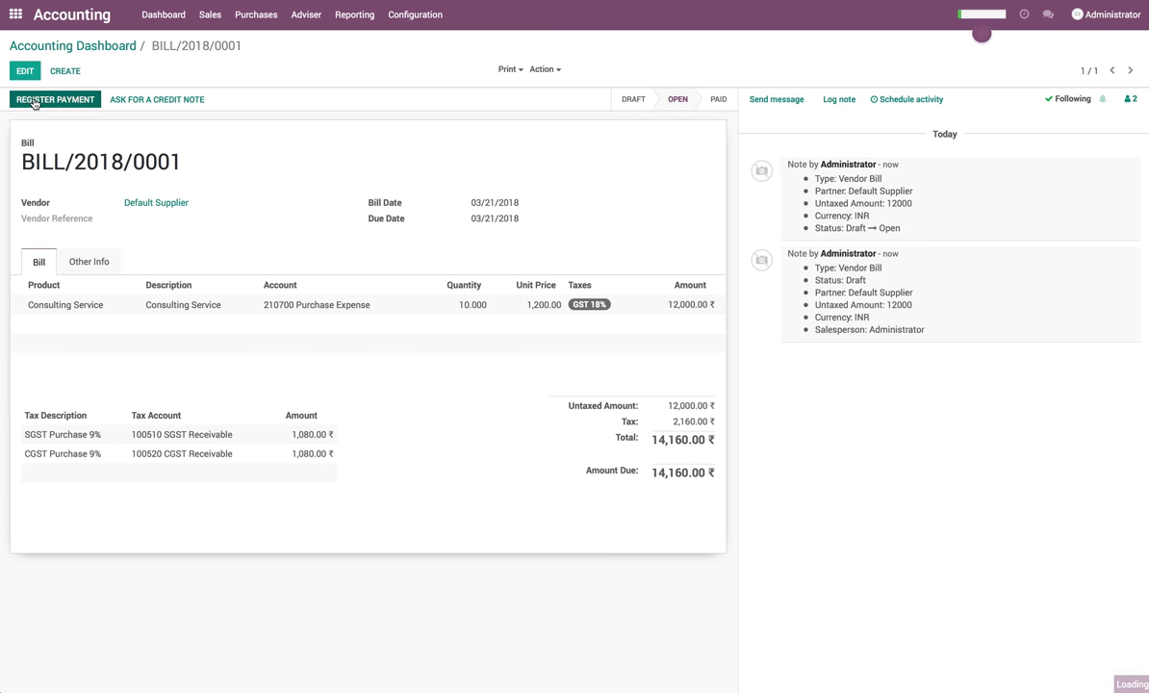
- Start a new payment on the purchases side and choose Default Supplier as the partner
{"action": "left_click", "coordinate": [348, 29]}
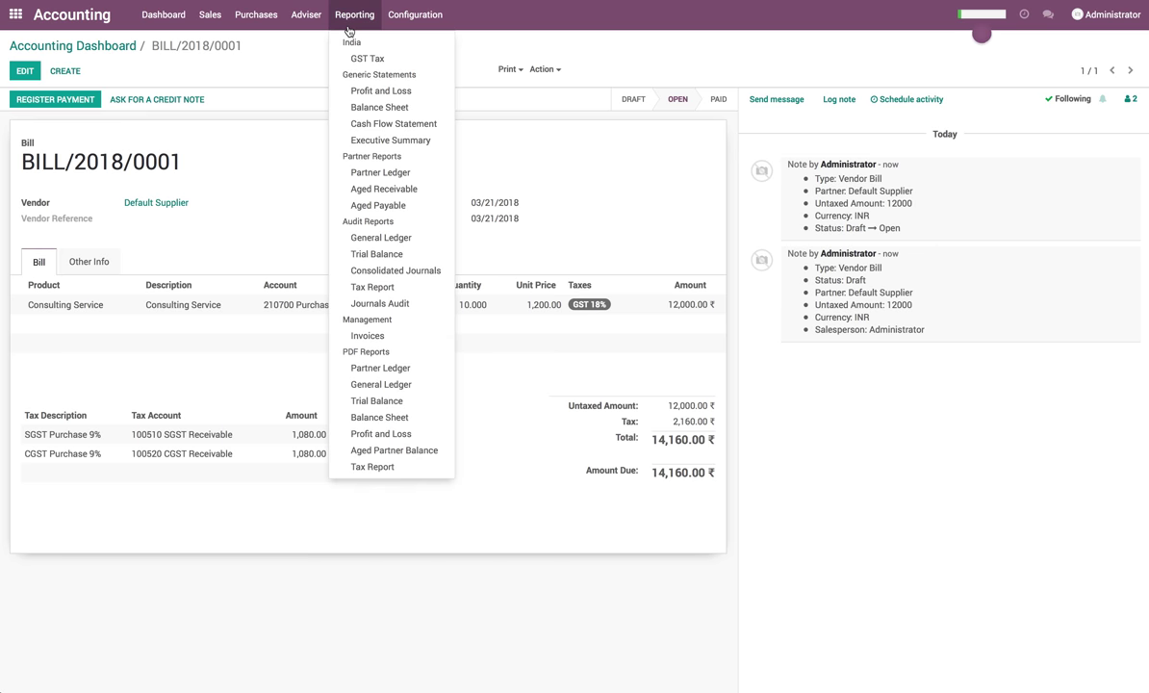
{"action": "mouse_move", "coordinate": [256, 14]}
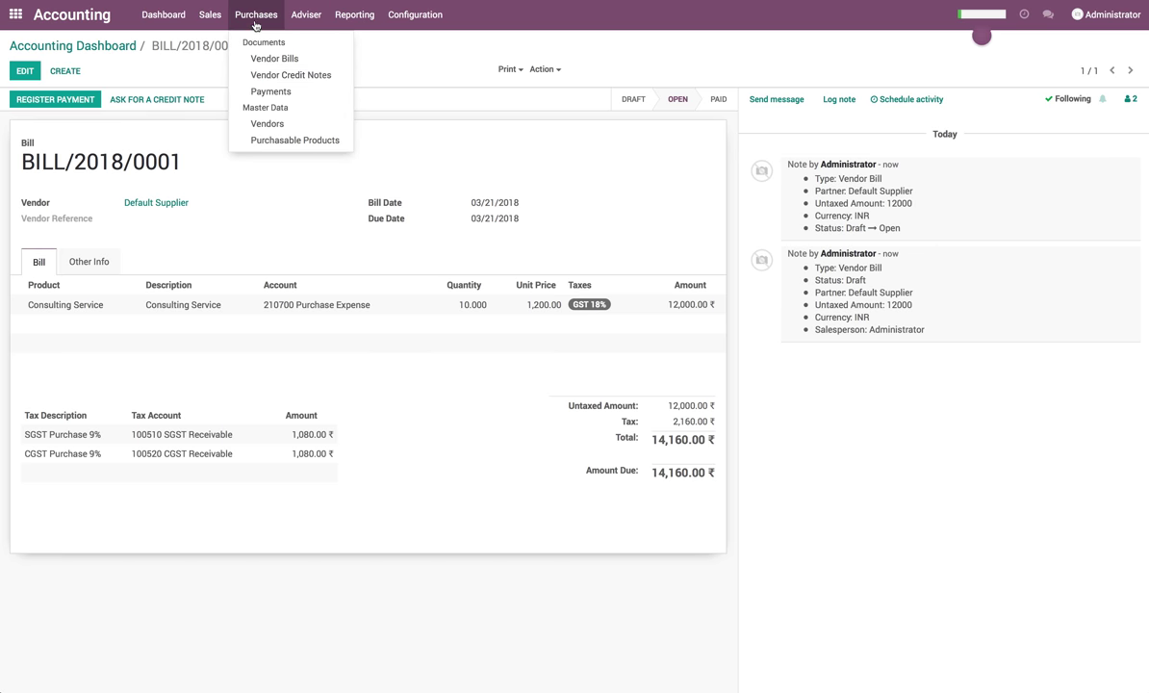
{"action": "left_click", "coordinate": [271, 91]}
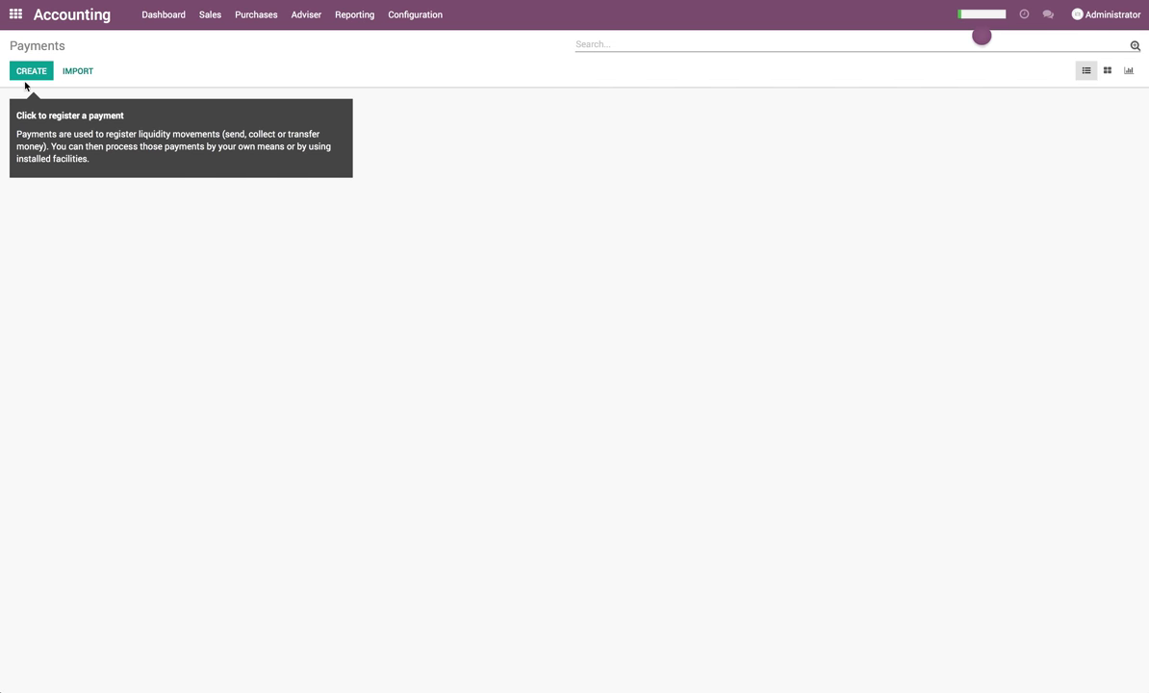
{"action": "left_click", "coordinate": [218, 221]}
{"action": "left_click", "coordinate": [214, 242]}
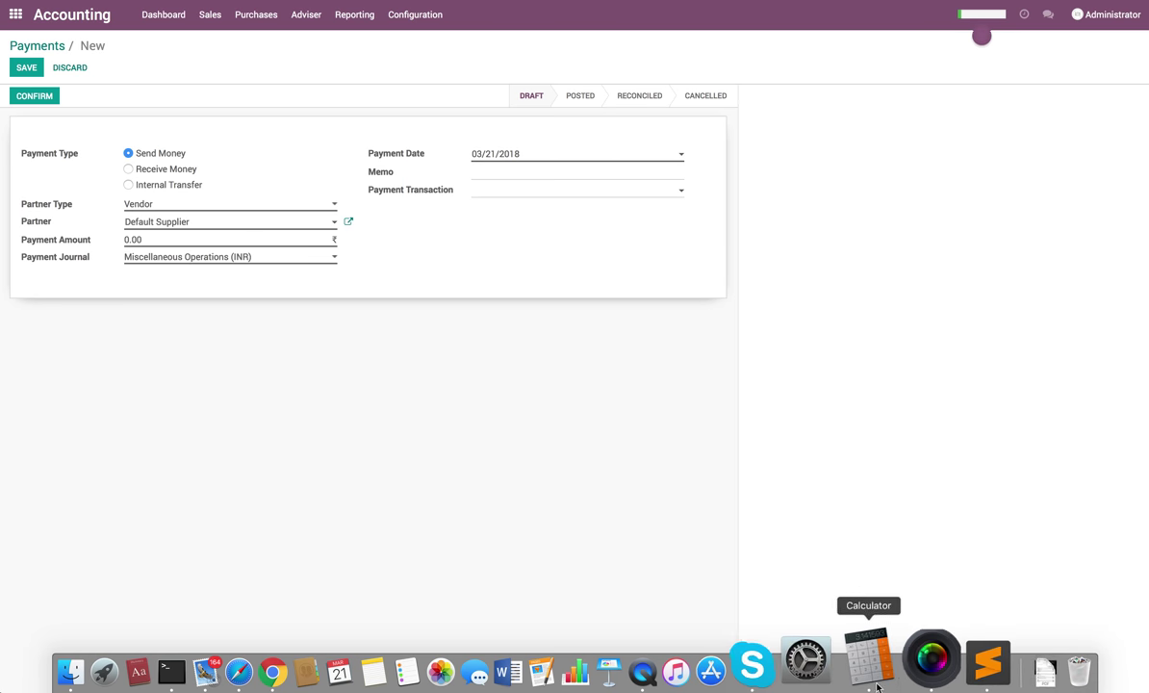
- Switch to Calculator and work out the net payment by deducting the TDS from the bill total of 14160
{"action": "left_click", "coordinate": [868, 659]}
{"action": "key", "text": "Escape"}
{"action": "type", "text": "14160"}
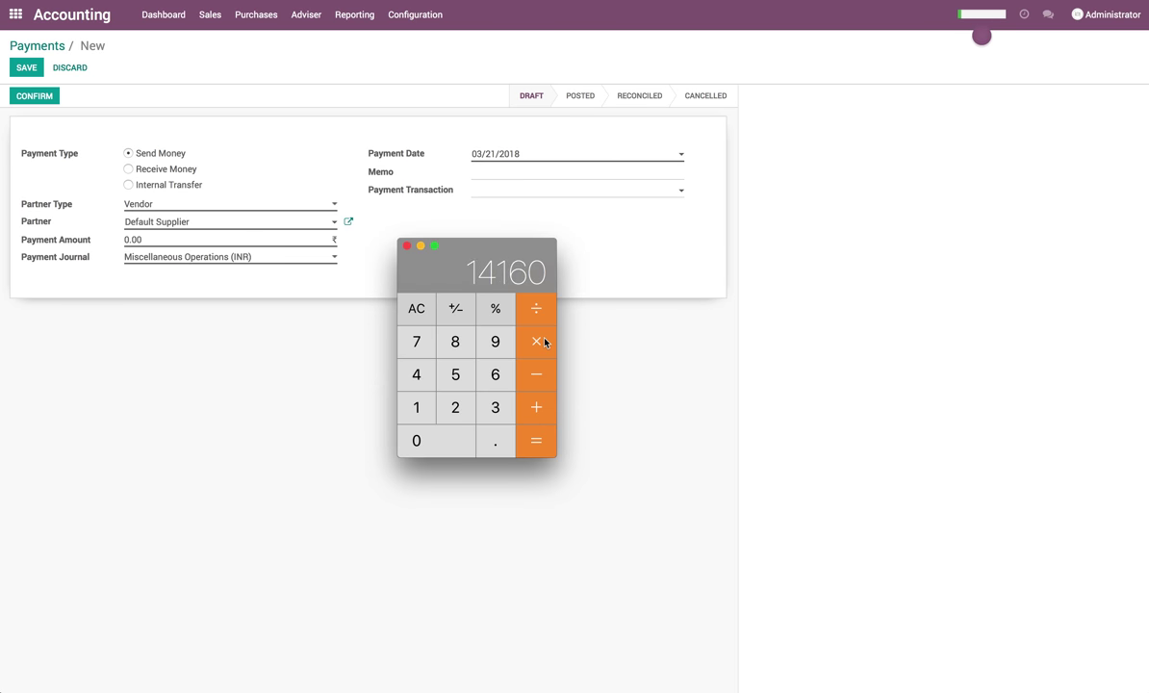
{"action": "type", "text": "12960"}
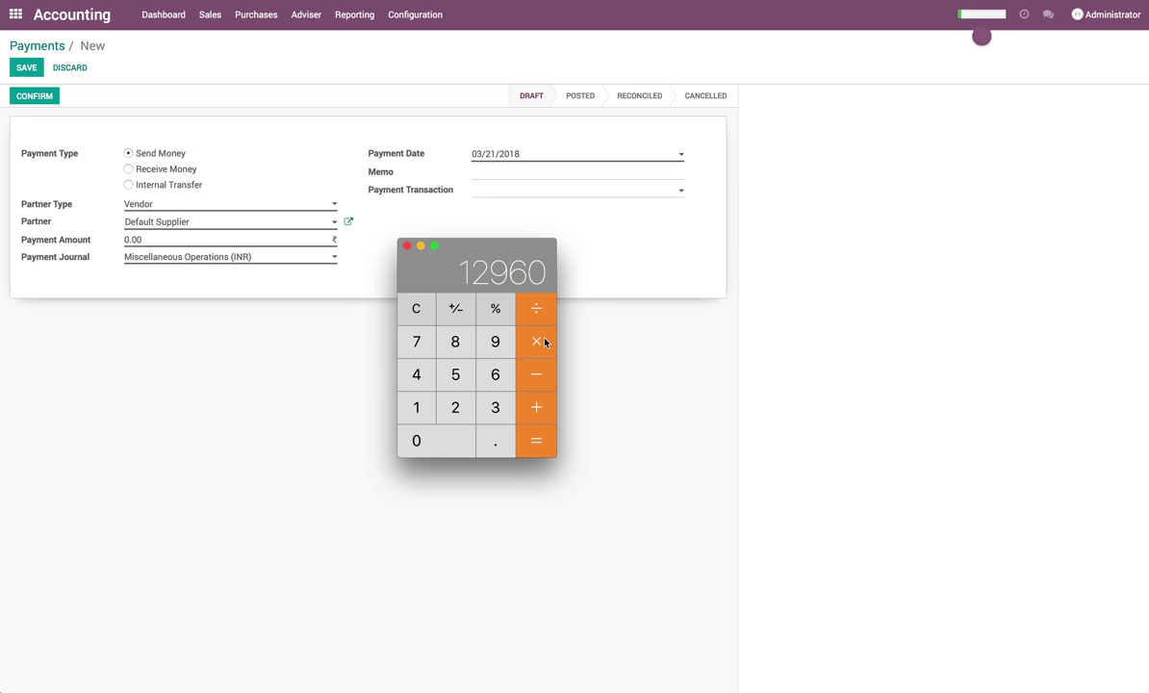
- Back in Accounting, set the payment amount to 12,960.00, the journal to Bank (INR) and the memo to 019201
{"action": "key", "text": "super+Tab"}
{"action": "left_click", "coordinate": [192, 239]}
{"action": "type", "text": "12960"}
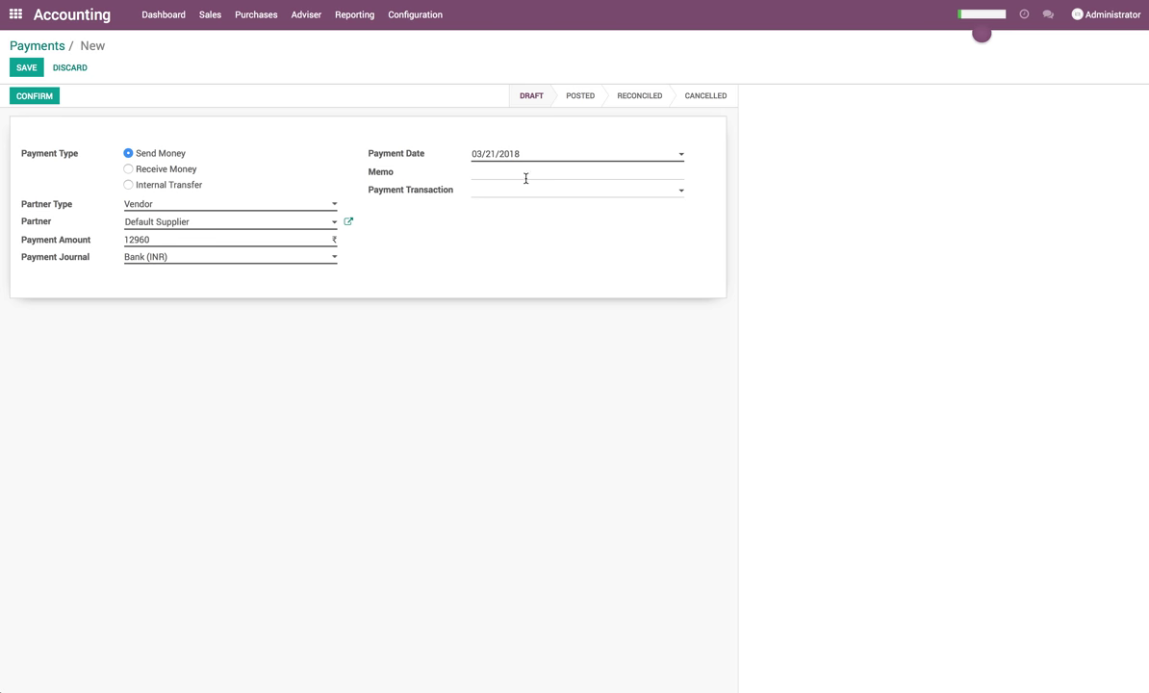
{"action": "type", "text": "0192012"}
{"action": "left_click", "coordinate": [597, 323]}
{"action": "left_click", "coordinate": [552, 169]}
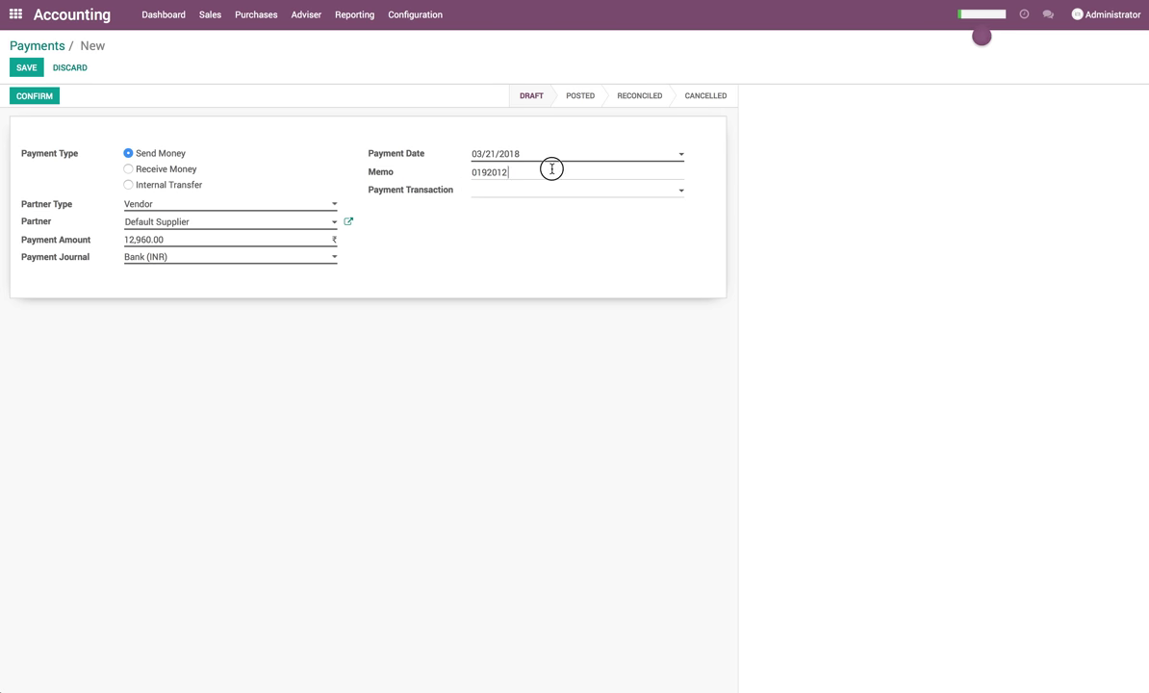
- Save and confirm the vendor payment, and open its journal items for reconciliation
{"action": "left_click", "coordinate": [26, 67]}
{"action": "left_click", "coordinate": [36, 101]}
{"action": "left_click", "coordinate": [684, 144]}
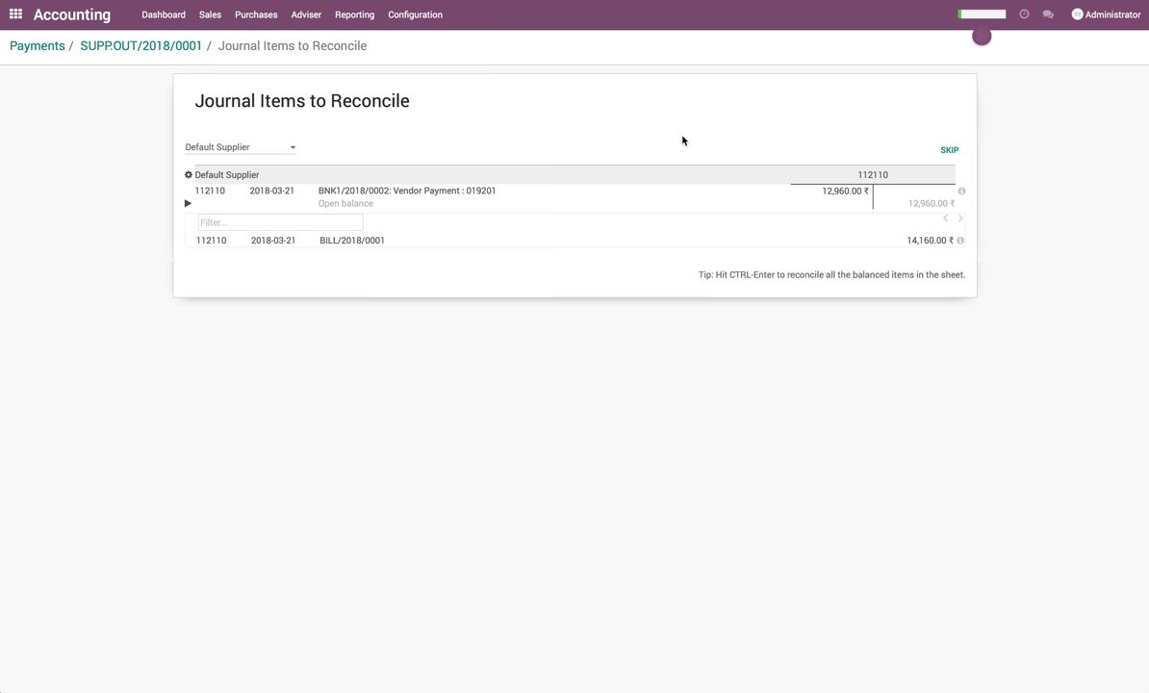
- Match BILL/2018/0001 with the payment and assign the write-off to account 112310 TDS Payable
{"action": "left_click", "coordinate": [321, 243]}
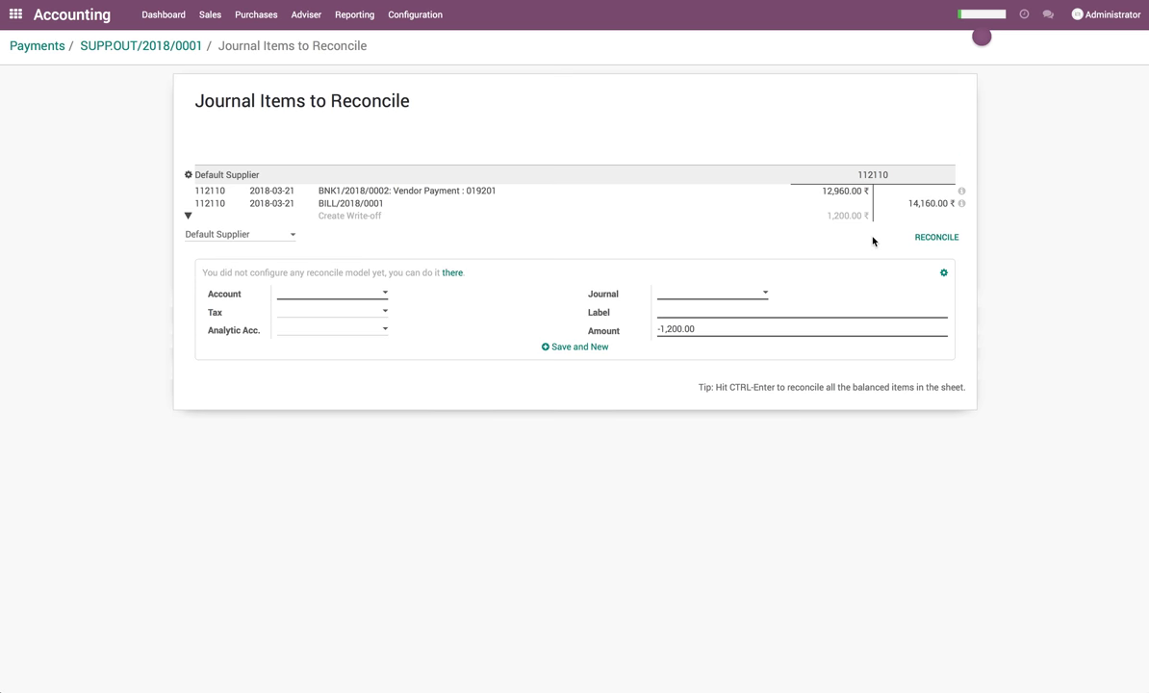
{"action": "left_click", "coordinate": [339, 294]}
{"action": "type", "text": "T"}
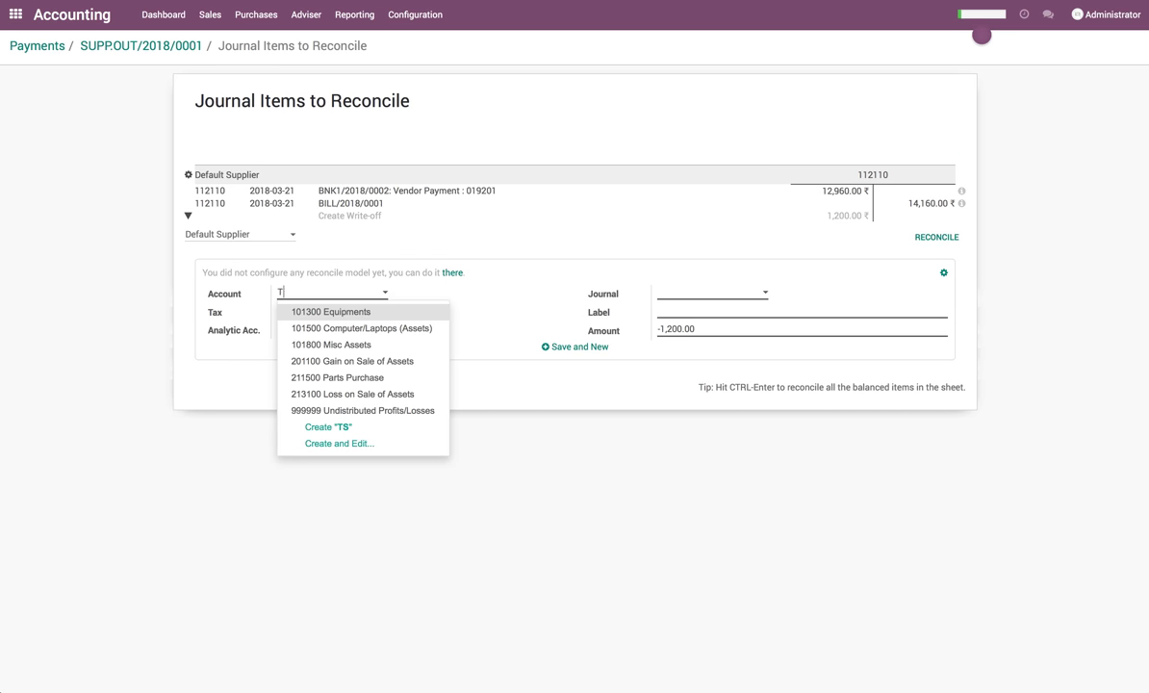
{"action": "type", "text": "SD"}
{"action": "key", "text": "Down"}
{"action": "key", "text": "Return"}
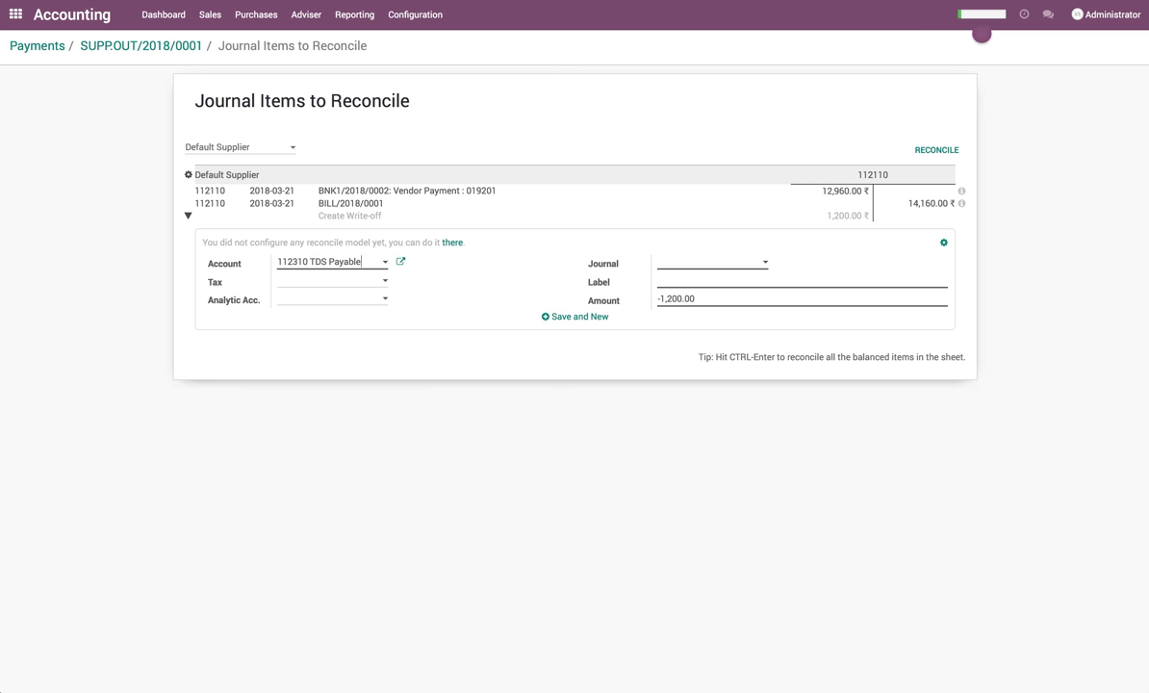
- Set the write-off's journal to TDS Journal (INR) and its label to "TDS Certificate to be issue"
{"action": "left_click", "coordinate": [760, 265]}
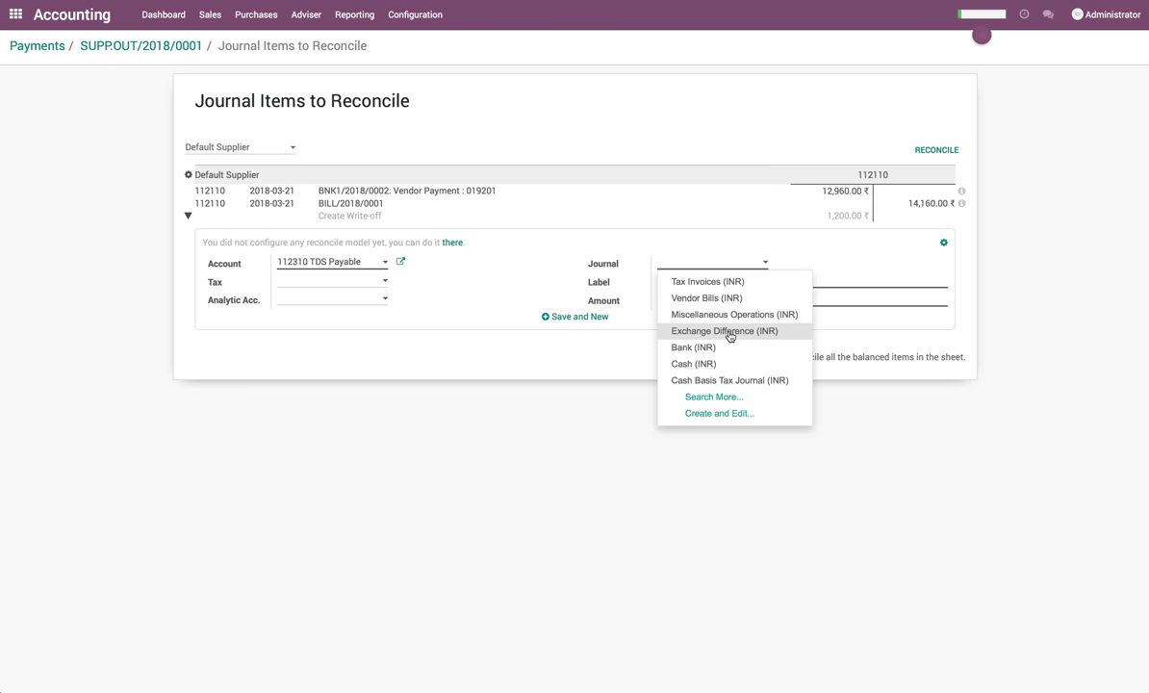
{"action": "type", "text": "TDS"}
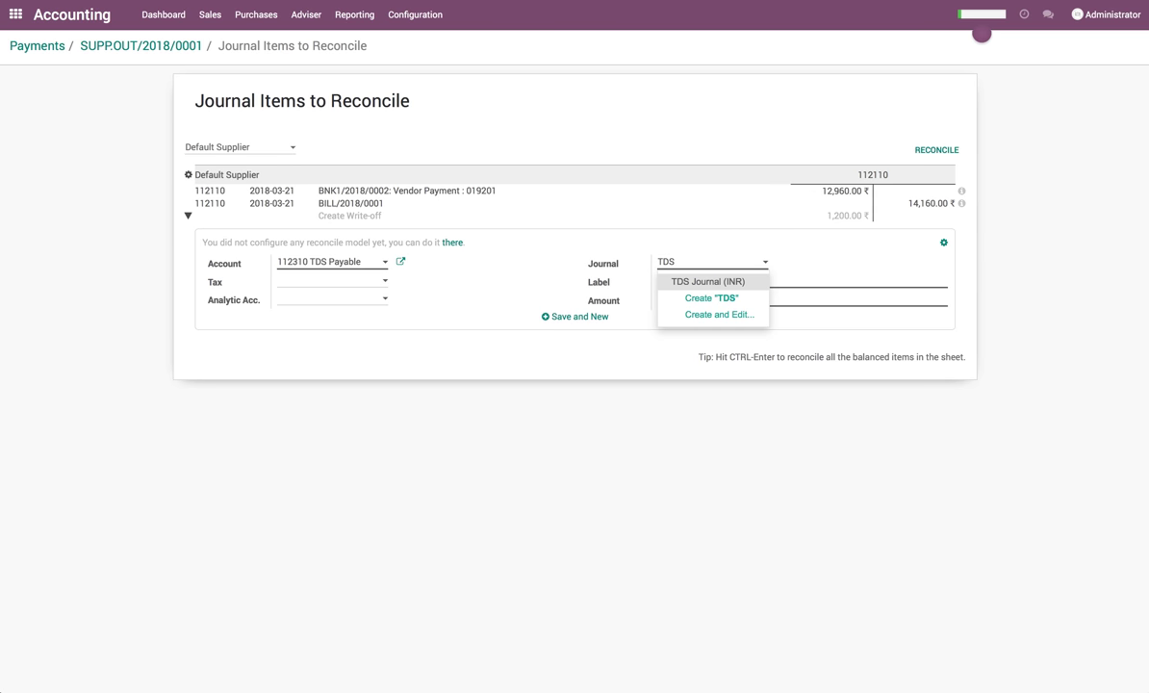
{"action": "left_click", "coordinate": [721, 284]}
{"action": "left_click", "coordinate": [719, 288]}
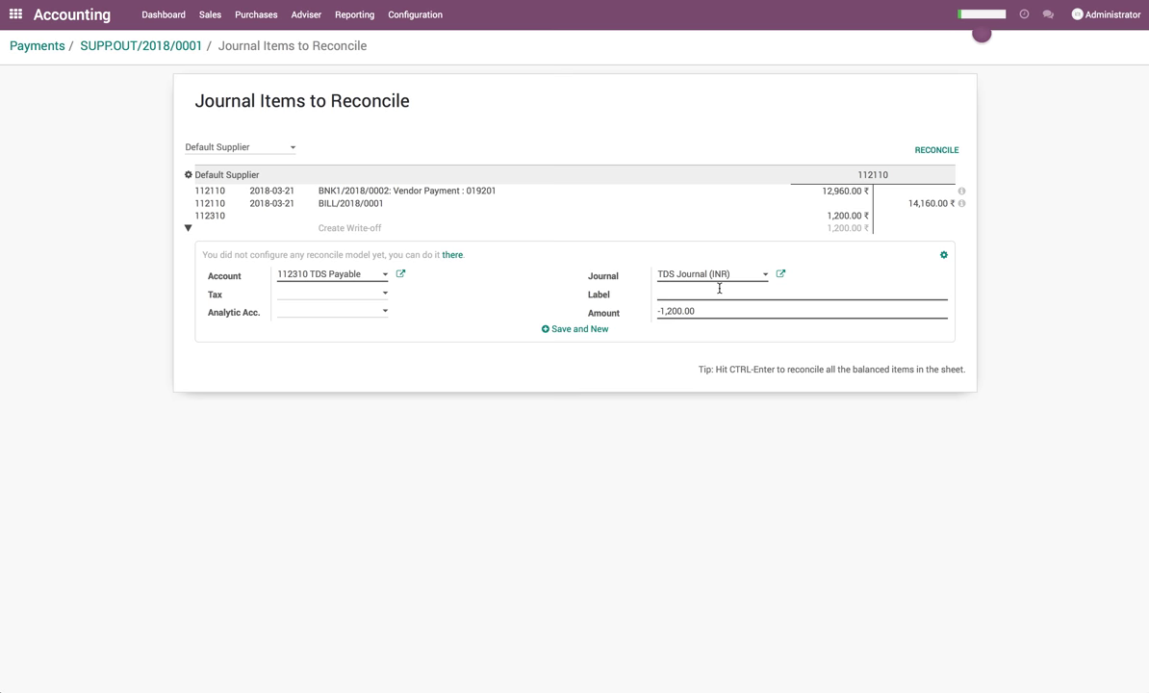
{"action": "type", "text": "TDS Certificate"}
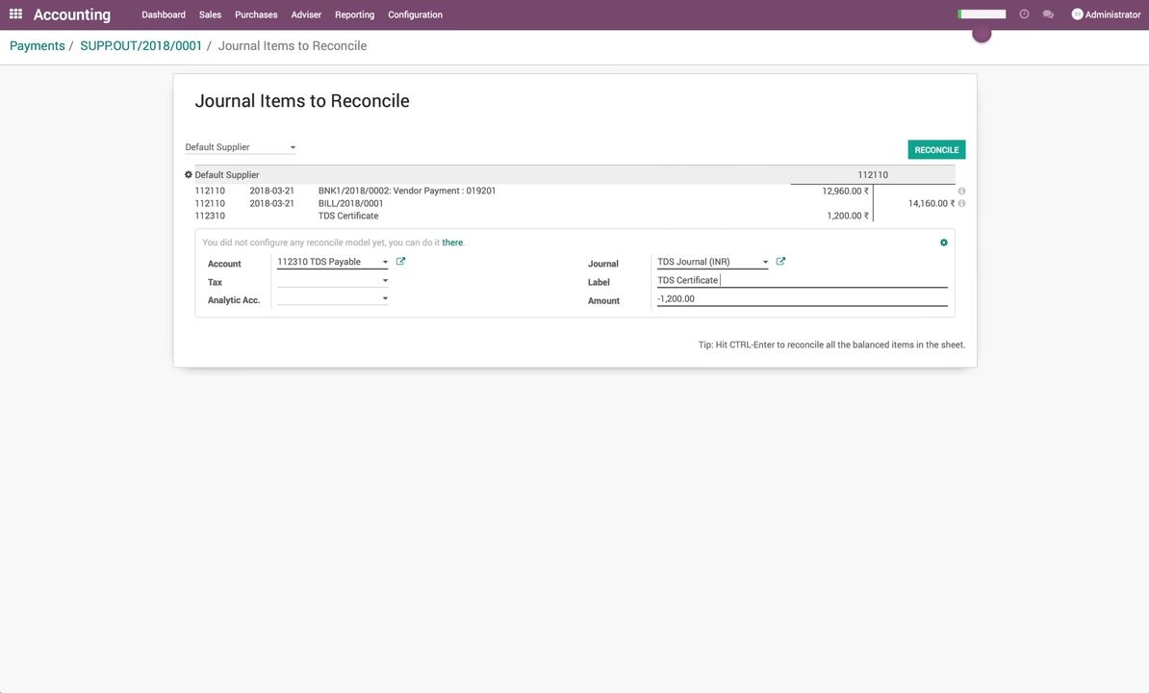
{"action": "type", "text": " to be issue"}
- Reconcile the supplier payment and bill with the TDS write-off
{"action": "left_click", "coordinate": [949, 152]}
{"action": "left_click", "coordinate": [795, 285]}
{"action": "left_click", "coordinate": [926, 151]}
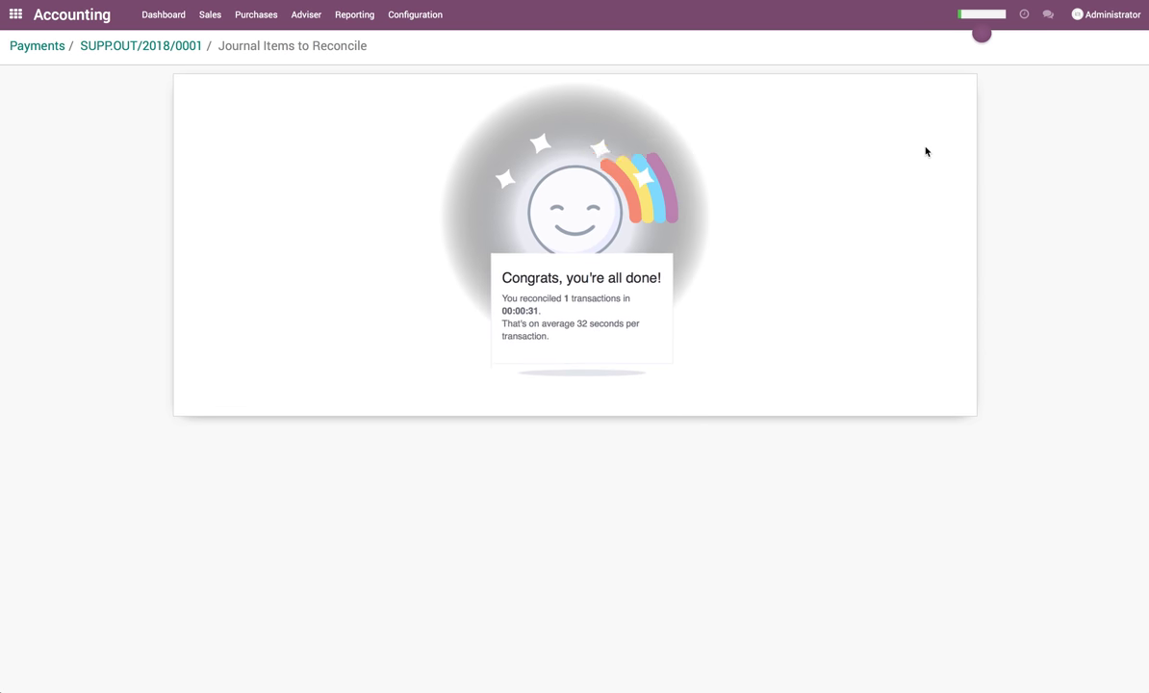
- Open BILL/2018/0001 from the vendor bills list to check its status and the payments applied
{"action": "left_click", "coordinate": [97, 46]}
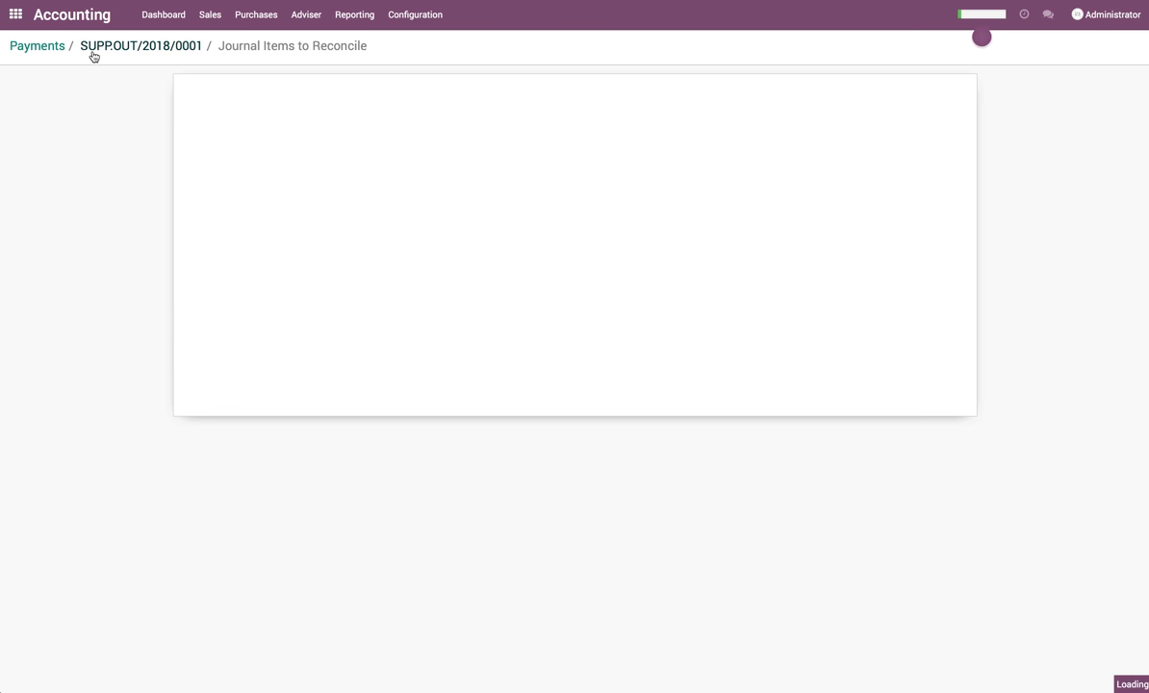
{"action": "left_click", "coordinate": [54, 49]}
{"action": "left_click", "coordinate": [231, 17]}
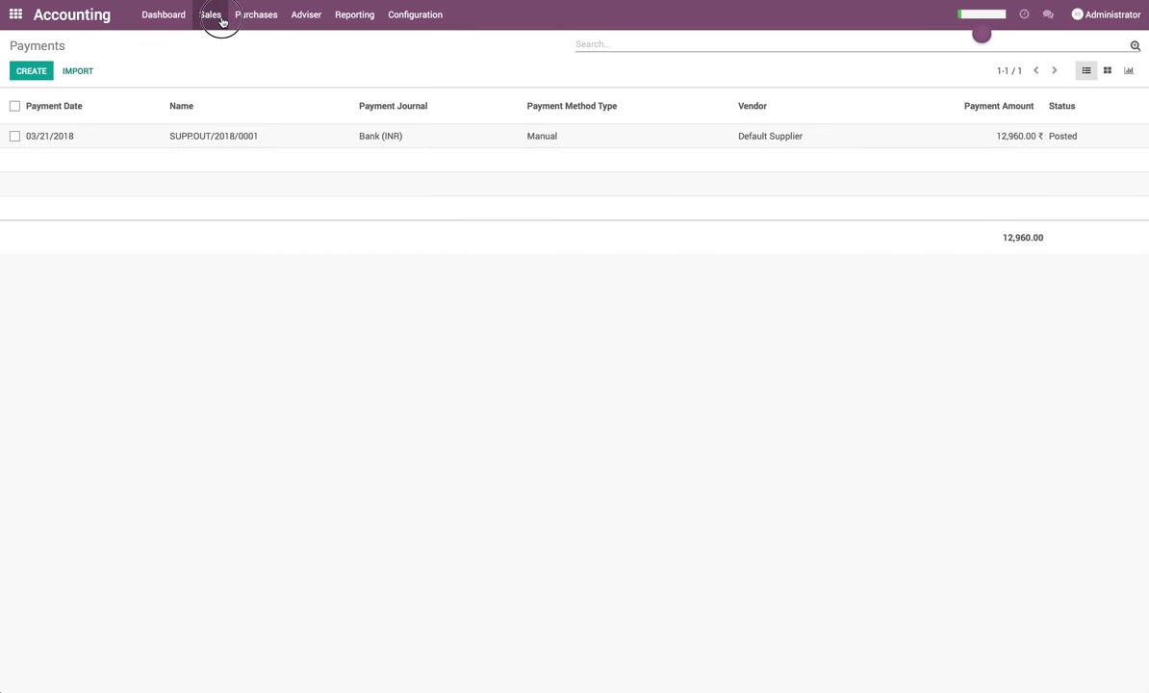
{"action": "left_click", "coordinate": [250, 60]}
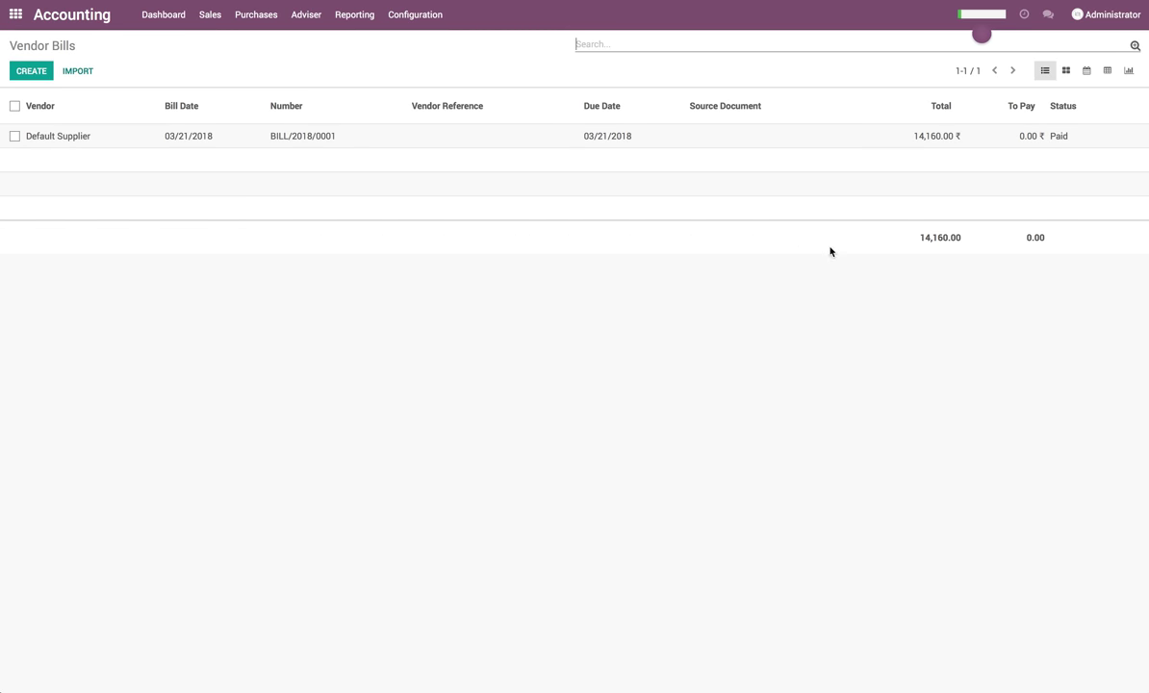
{"action": "left_click", "coordinate": [835, 134]}
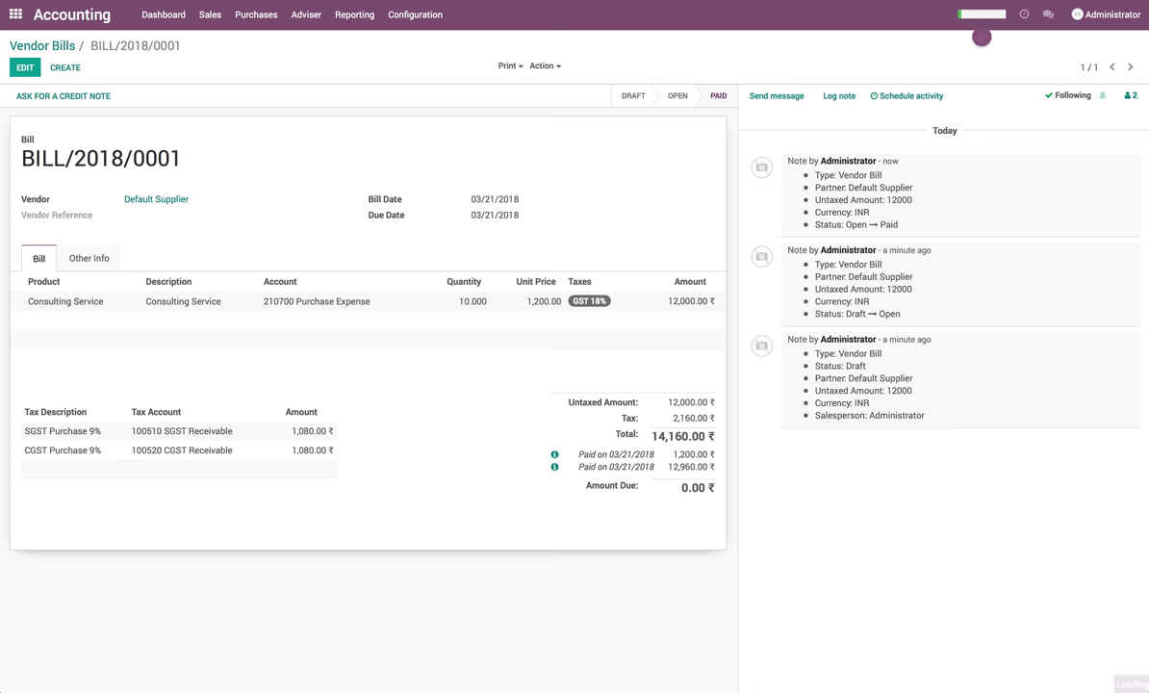
- Open the Profit and Loss report and expand Expenses and Operating Income to examine their accounts
{"action": "left_click", "coordinate": [354, 14]}
{"action": "left_click", "coordinate": [380, 96]}
{"action": "left_click", "coordinate": [959, 493]}
{"action": "left_click", "coordinate": [217, 417]}
{"action": "left_click", "coordinate": [217, 306]}
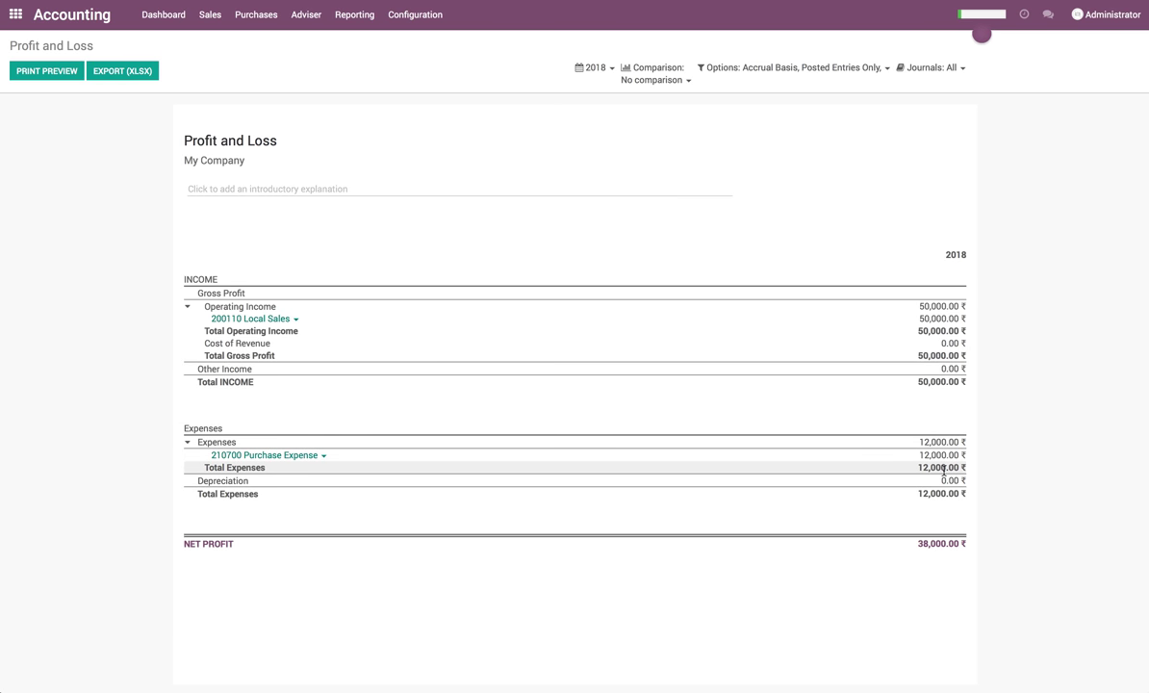
- Open the Balance Sheet and examine the TDS Receivable and TDS Payable amounts
{"action": "left_click", "coordinate": [354, 14]}
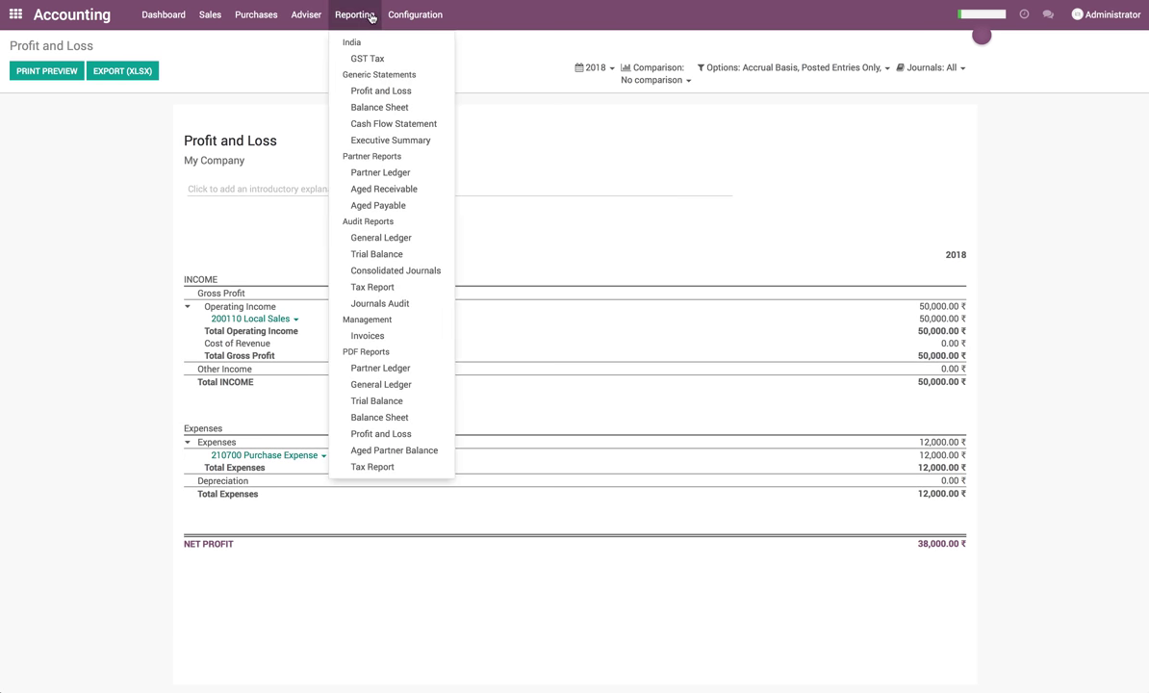
{"action": "left_click", "coordinate": [381, 115]}
{"action": "scroll", "coordinate": [864, 313], "scroll_direction": "down", "scroll_amount": 1}
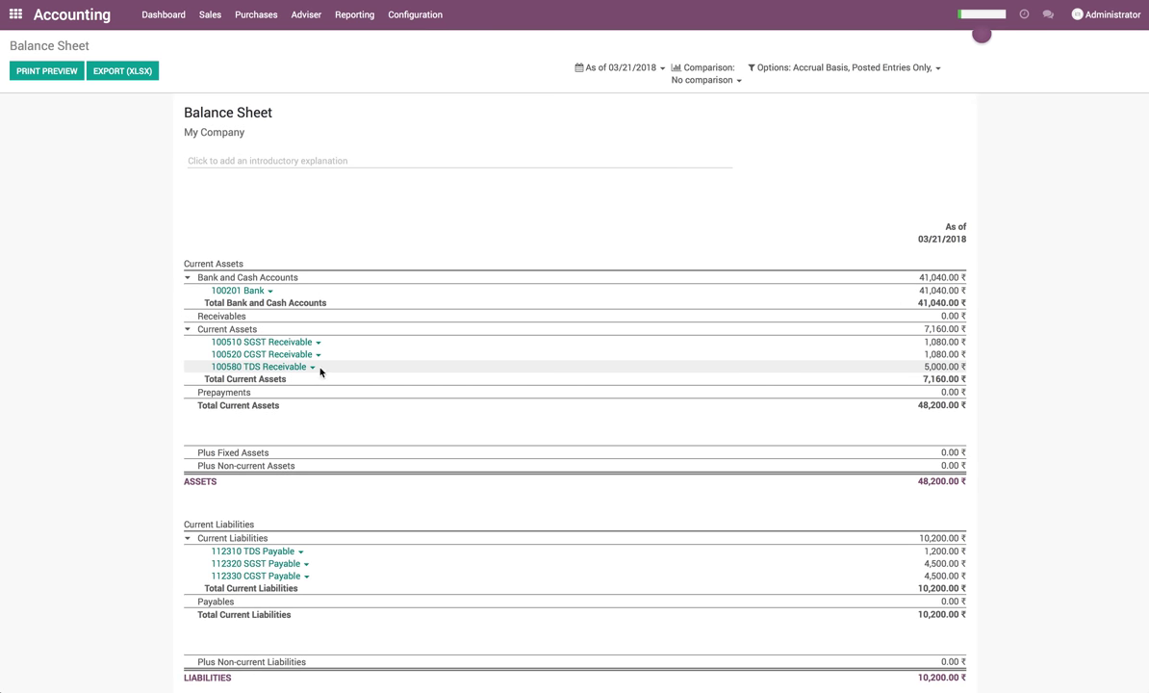
{"action": "left_click_drag", "start_coordinate": [904, 366], "coordinate": [949, 366]}
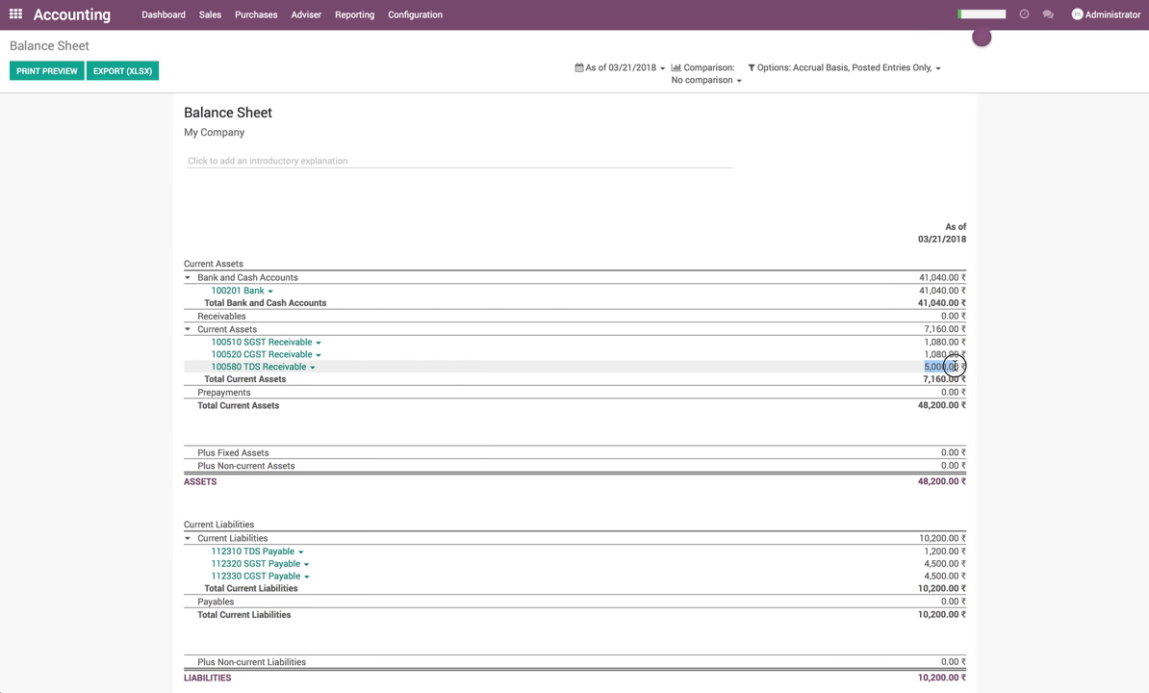
{"action": "scroll", "coordinate": [334, 578], "scroll_direction": "down", "scroll_amount": 3}
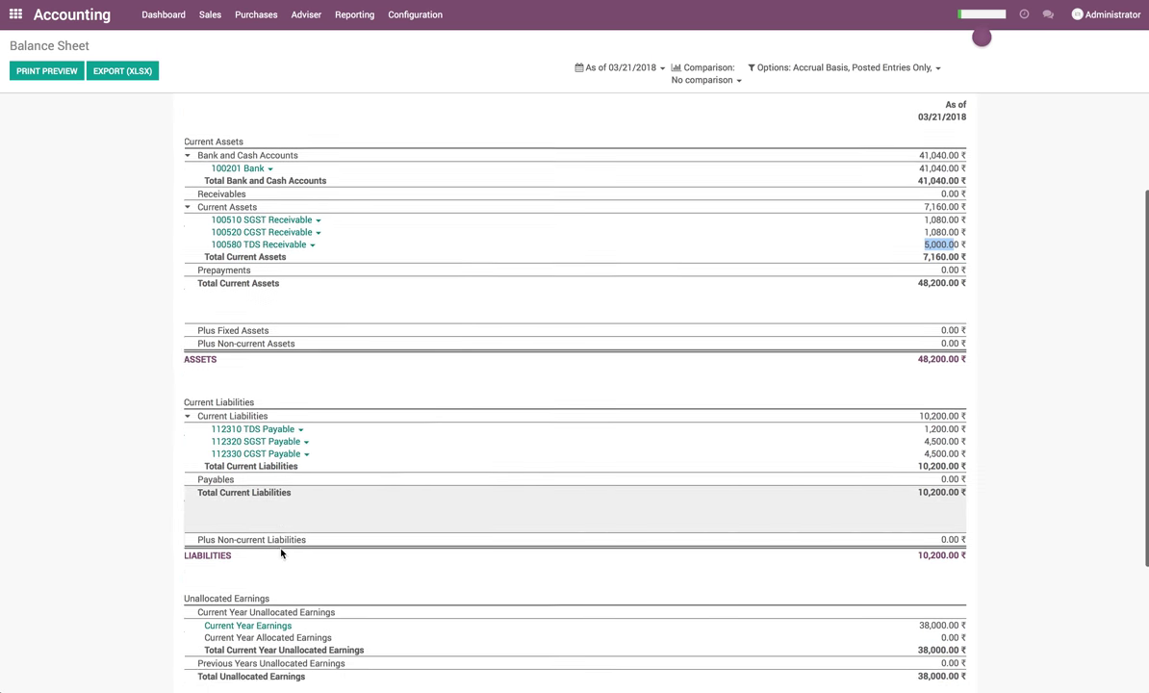
{"action": "left_click_drag", "start_coordinate": [925, 393], "coordinate": [962, 393]}
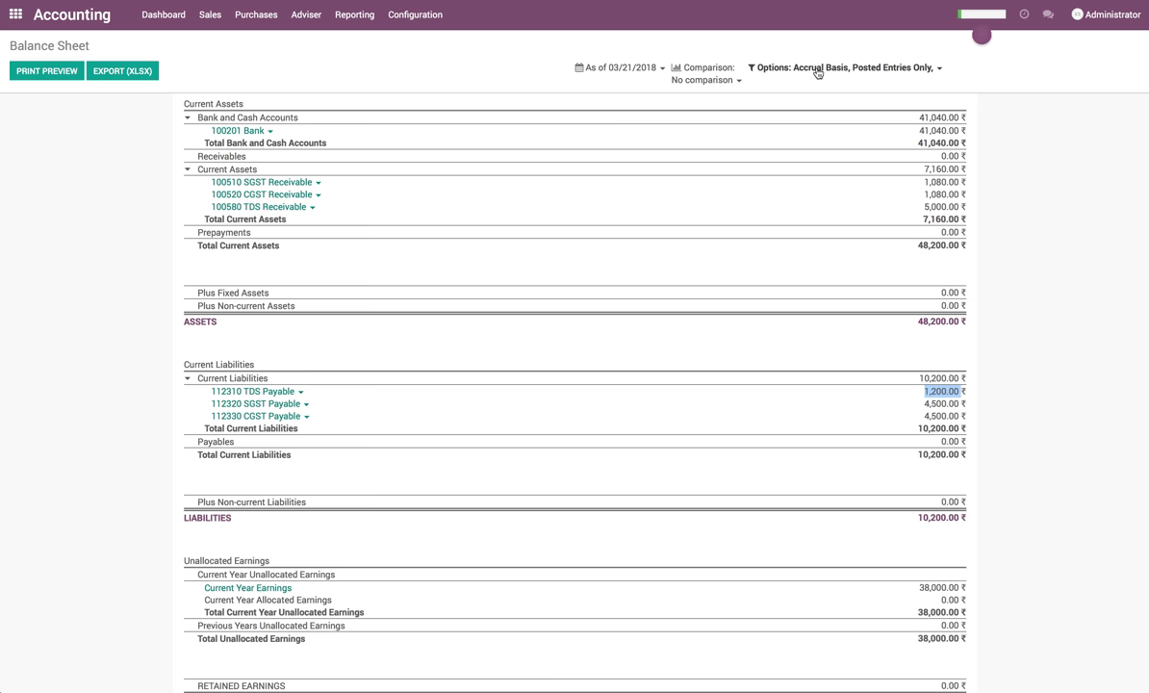
- Open the General Ledger for the TDS journal and expand the TDS Payable and TDS Receivable accounts to examine their entries
{"action": "left_click", "coordinate": [355, 15]}
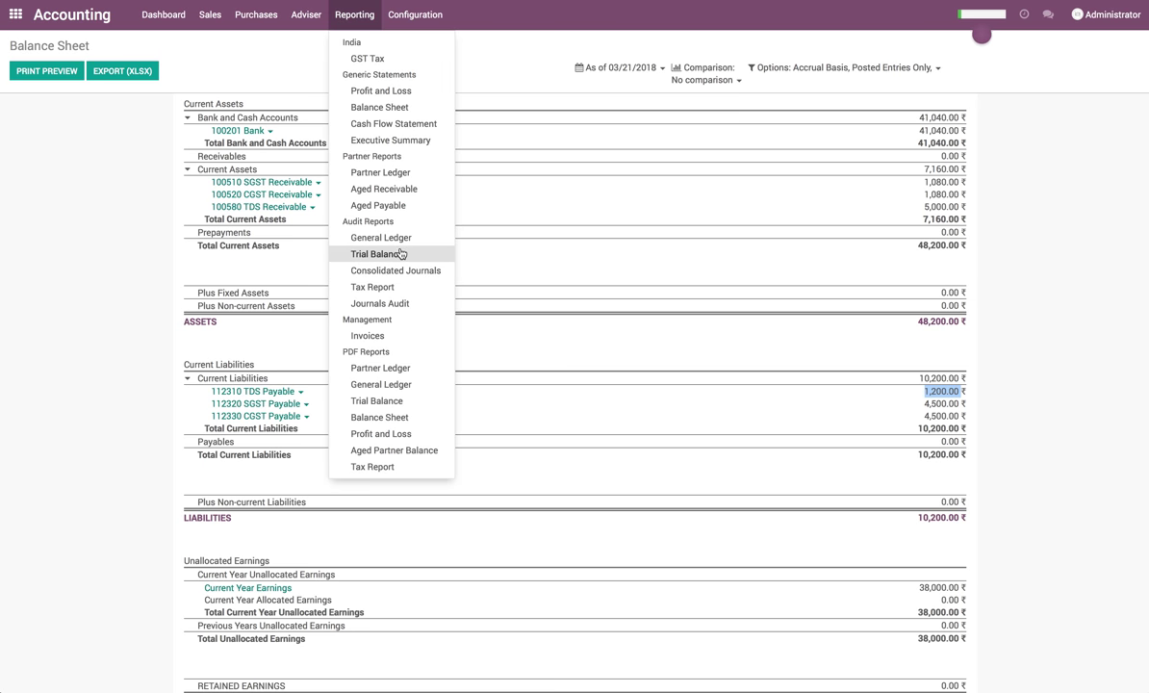
{"action": "left_click", "coordinate": [390, 239]}
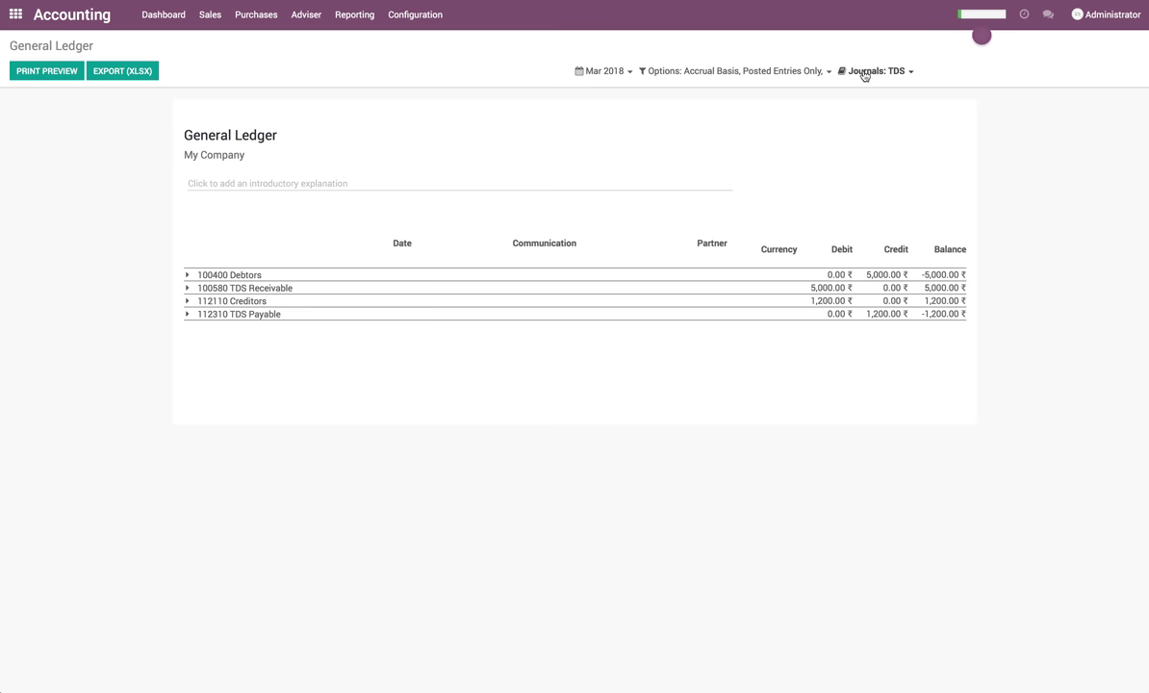
{"action": "left_click_drag", "start_coordinate": [809, 291], "coordinate": [904, 314]}
{"action": "left_click", "coordinate": [927, 340]}
{"action": "left_click", "coordinate": [254, 313]}
{"action": "left_click", "coordinate": [243, 288]}
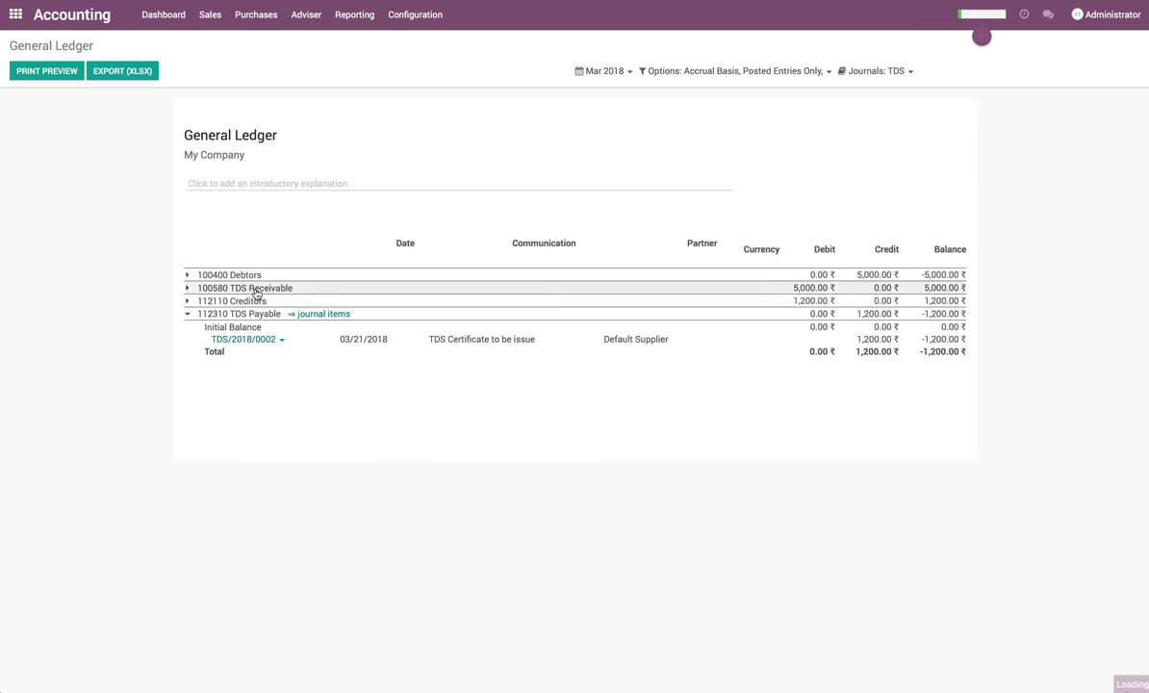